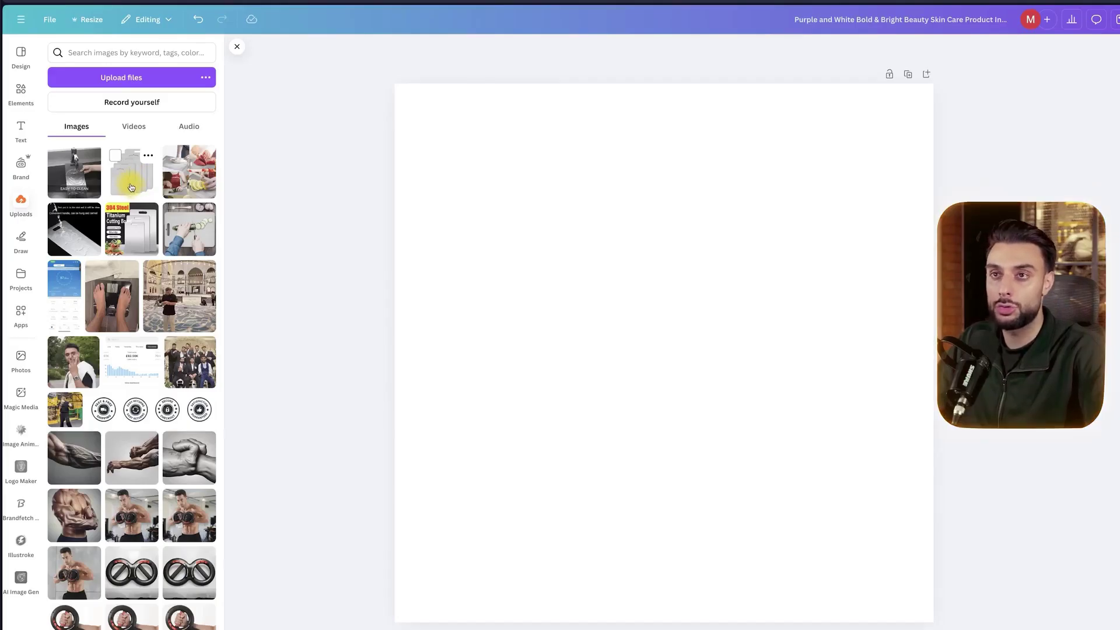
Step: Place the uploaded image of the five cutting boards on the blank page and reposition it
drag(181, 183, 565, 276)
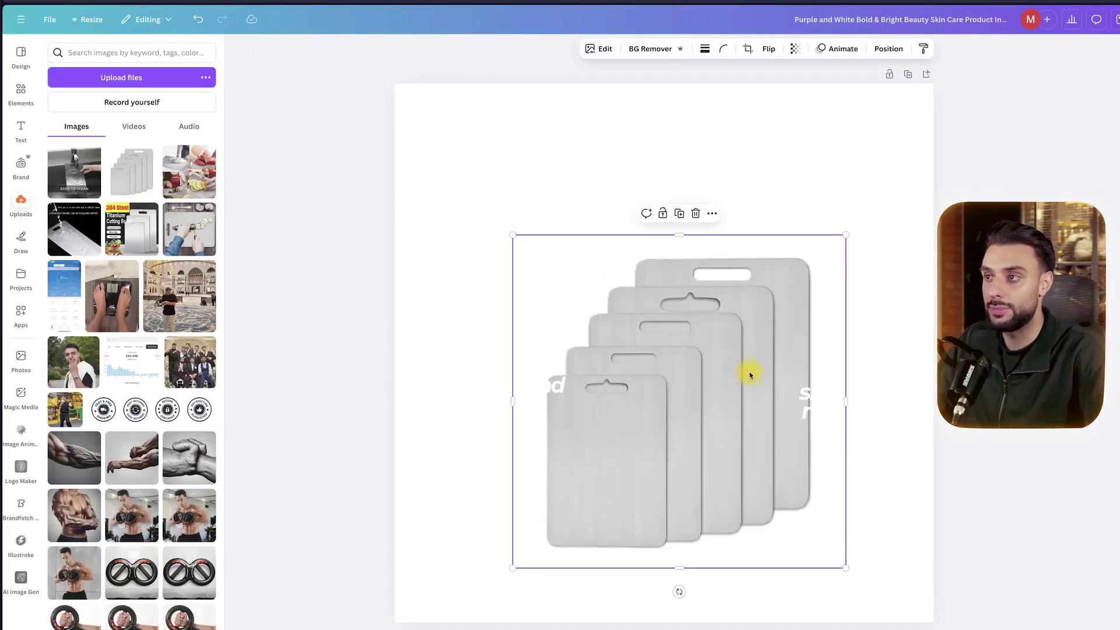
drag(750, 375, 746, 314)
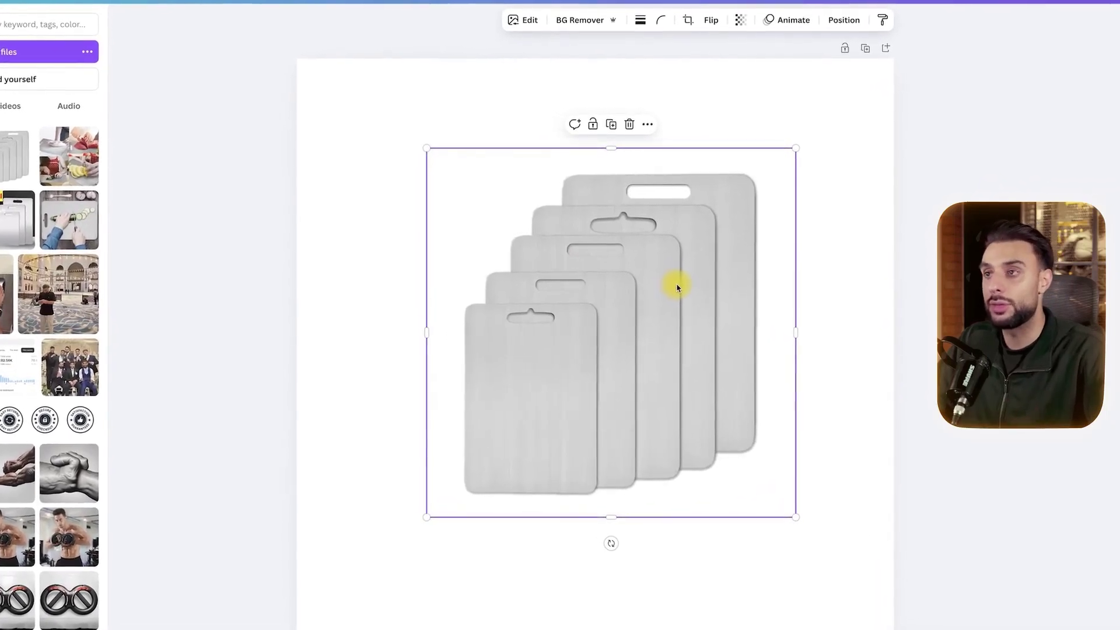
drag(629, 280, 537, 311)
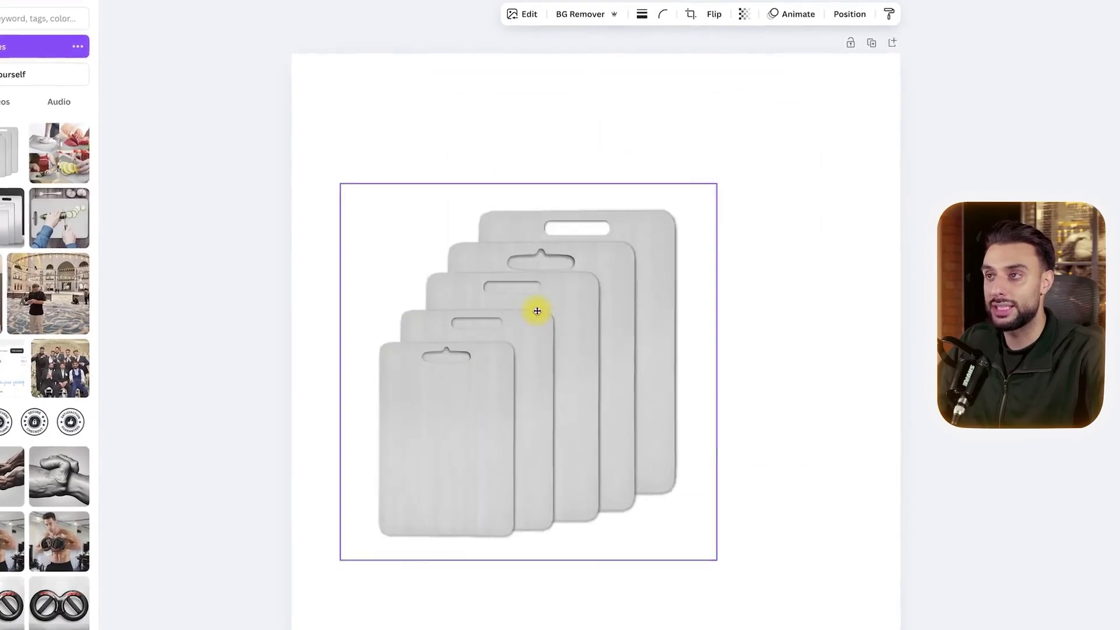
Step: Remove the cutting-board image's background and position the enlarged boards so they run partly off the page's left edge
click(583, 16)
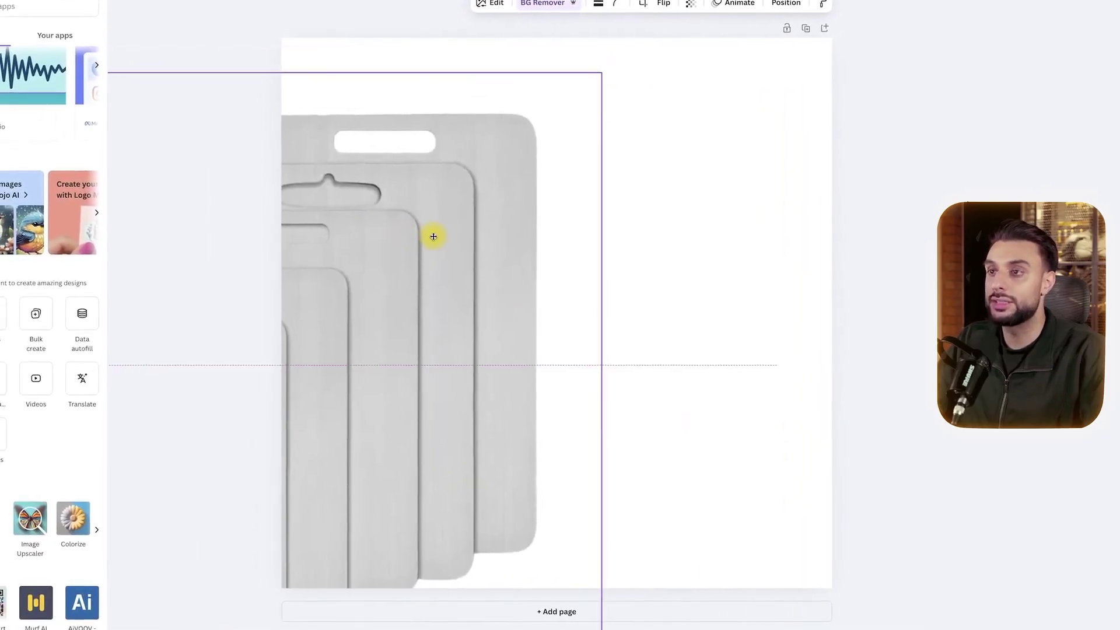
drag(434, 237, 479, 209)
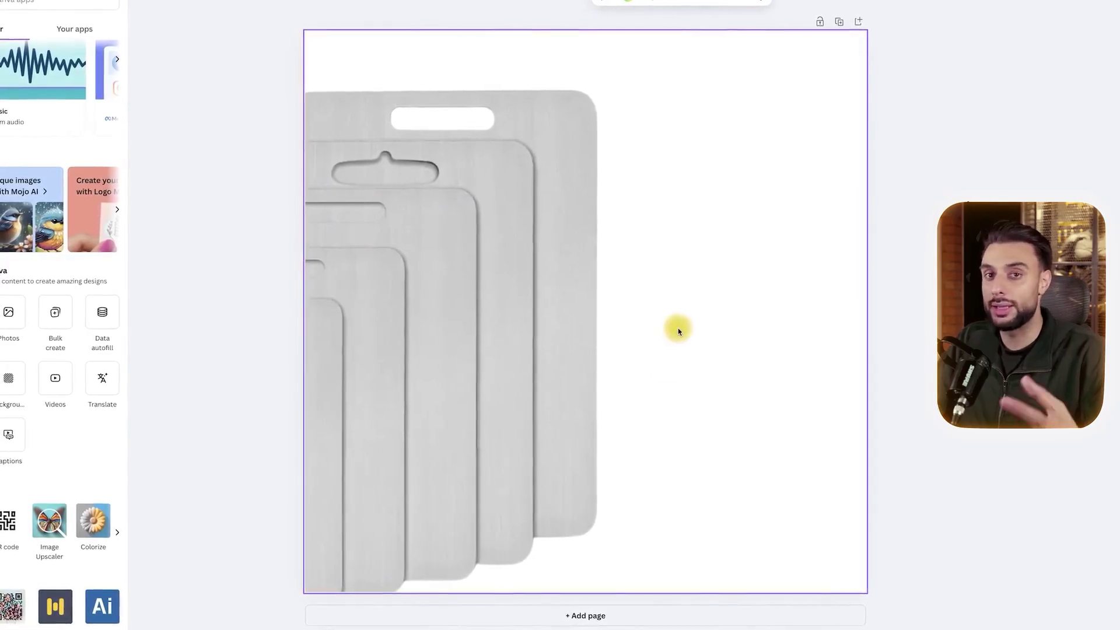
drag(516, 315, 555, 290)
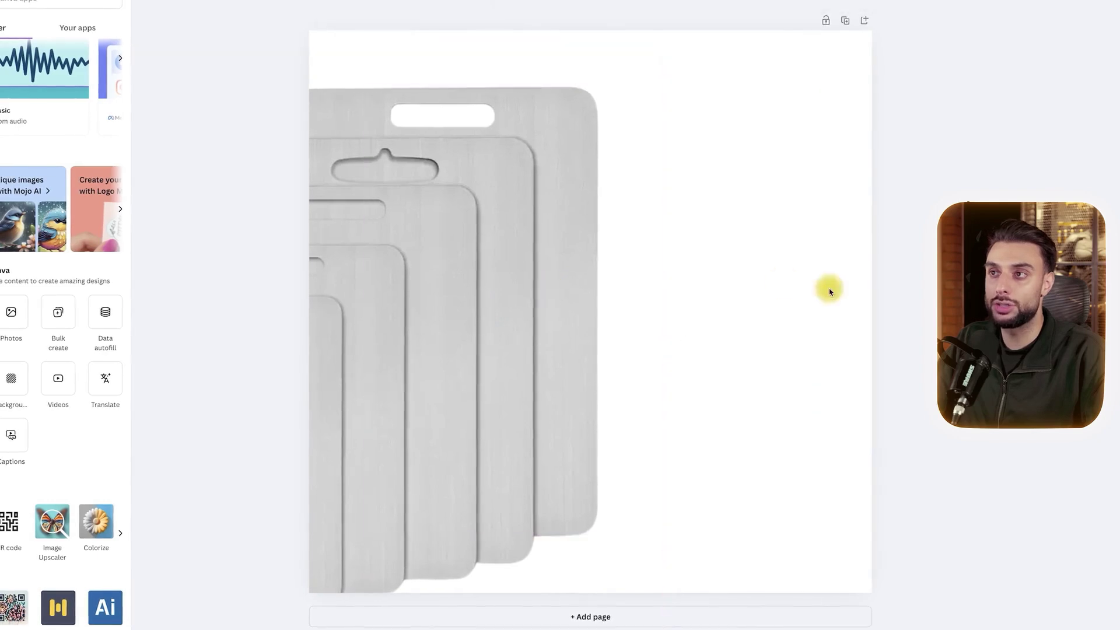
drag(550, 233, 538, 233)
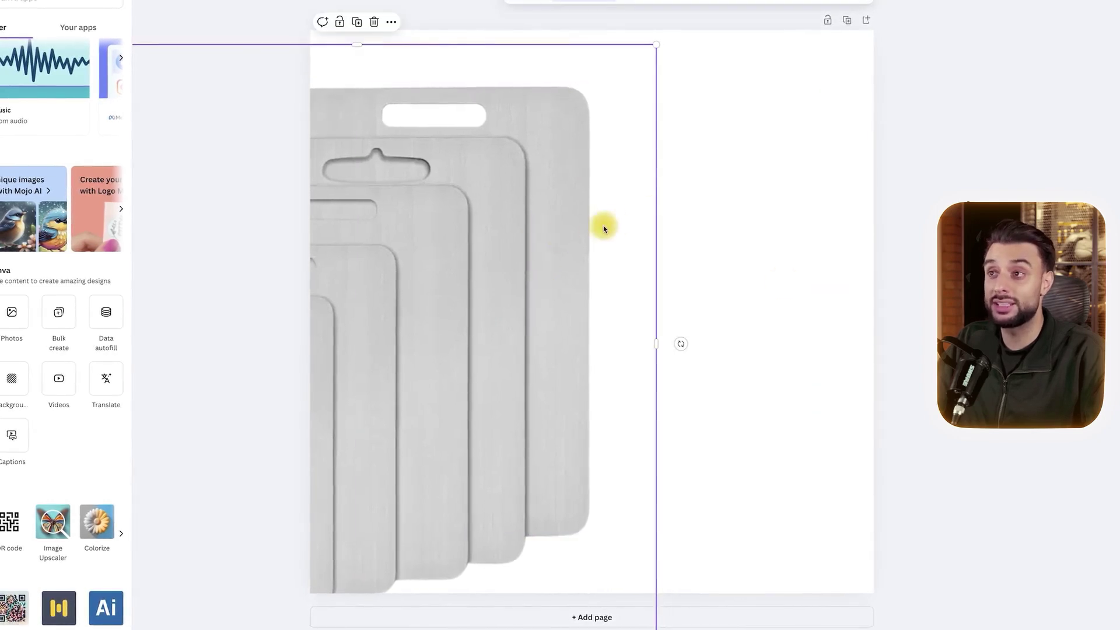
click(738, 214)
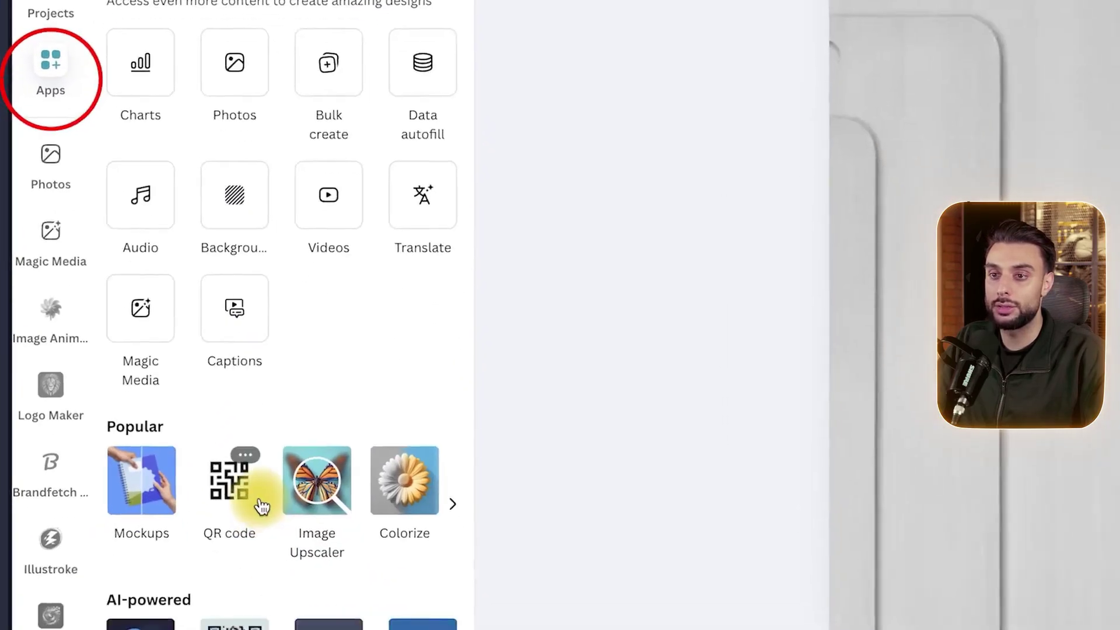
Step: Upscale the cutting-board image at 4x resolution with Image Upscaler
click(291, 438)
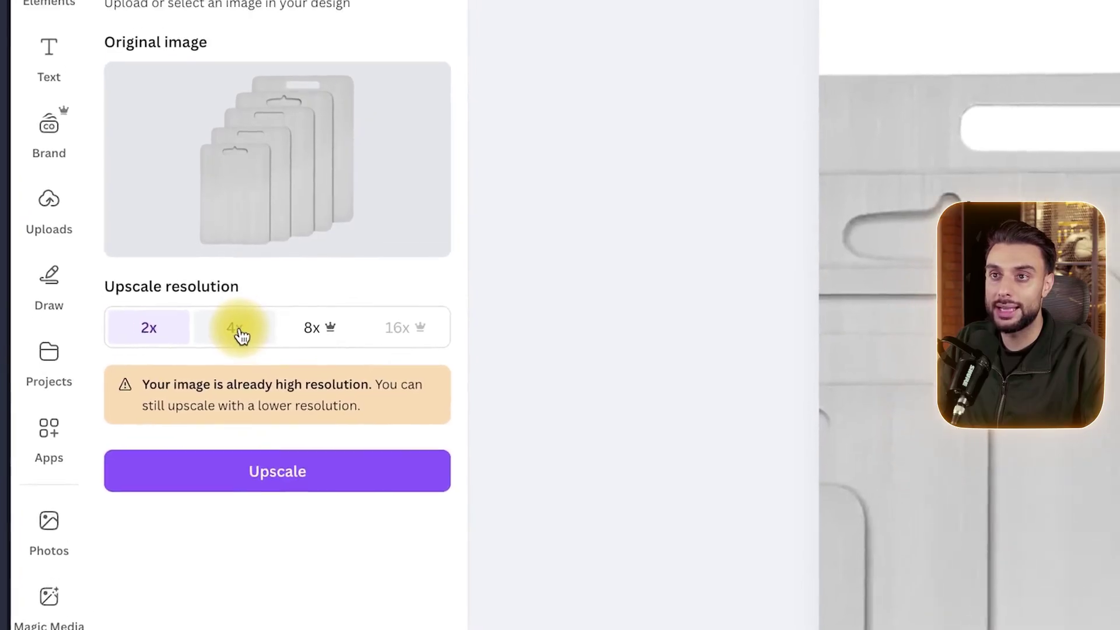
click(223, 355)
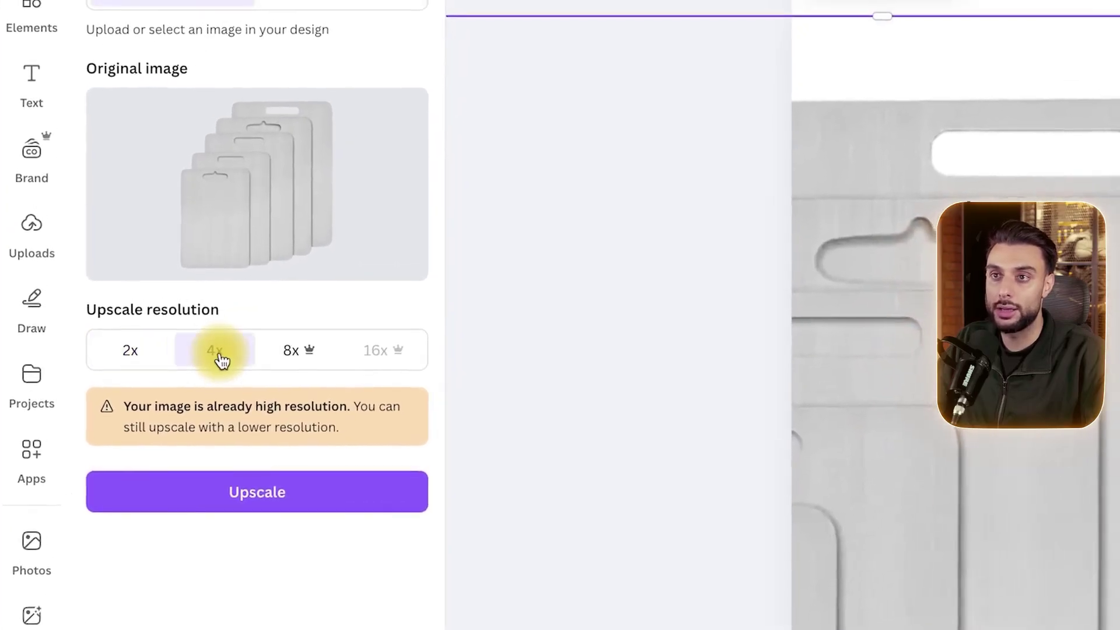
click(255, 477)
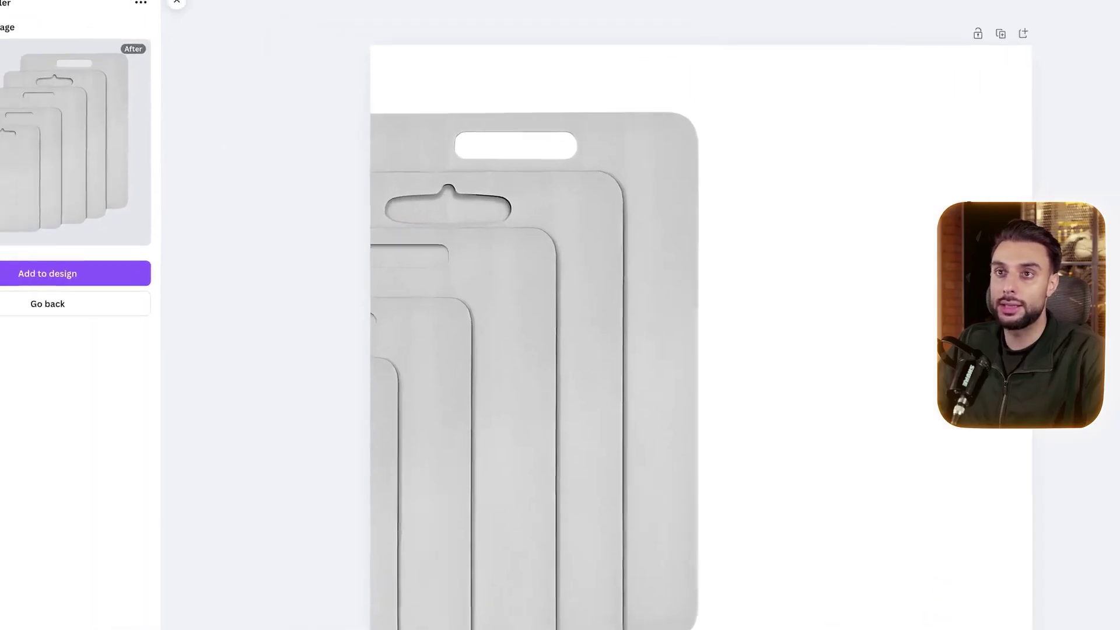
Step: Add a heading and fit it on two lines in the page's upper area, beside the cutting boards
click(20, 158)
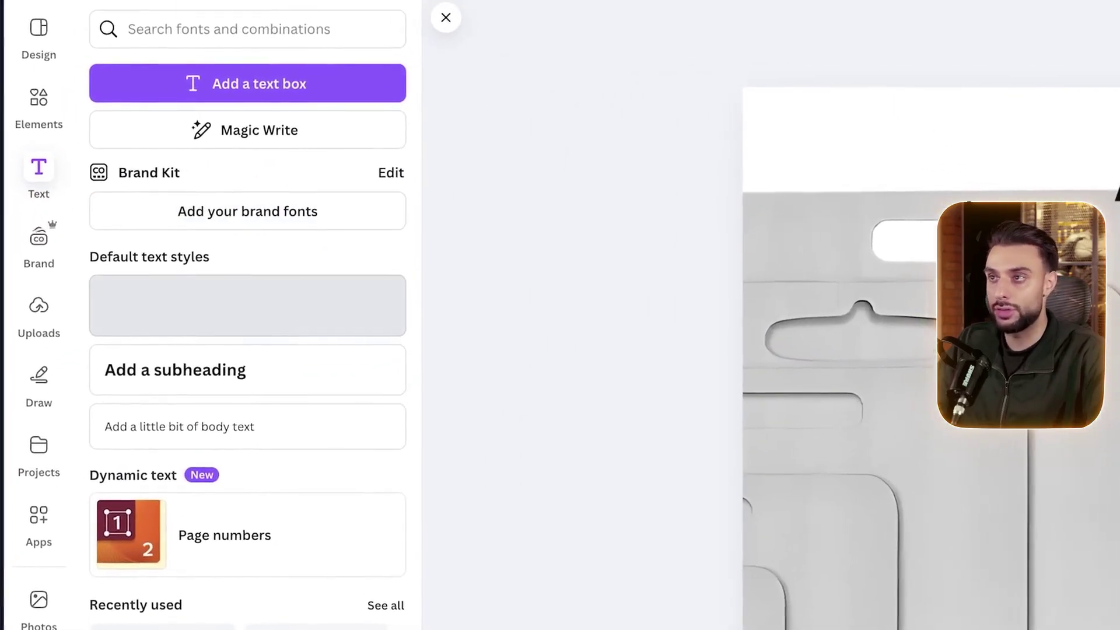
click(247, 305)
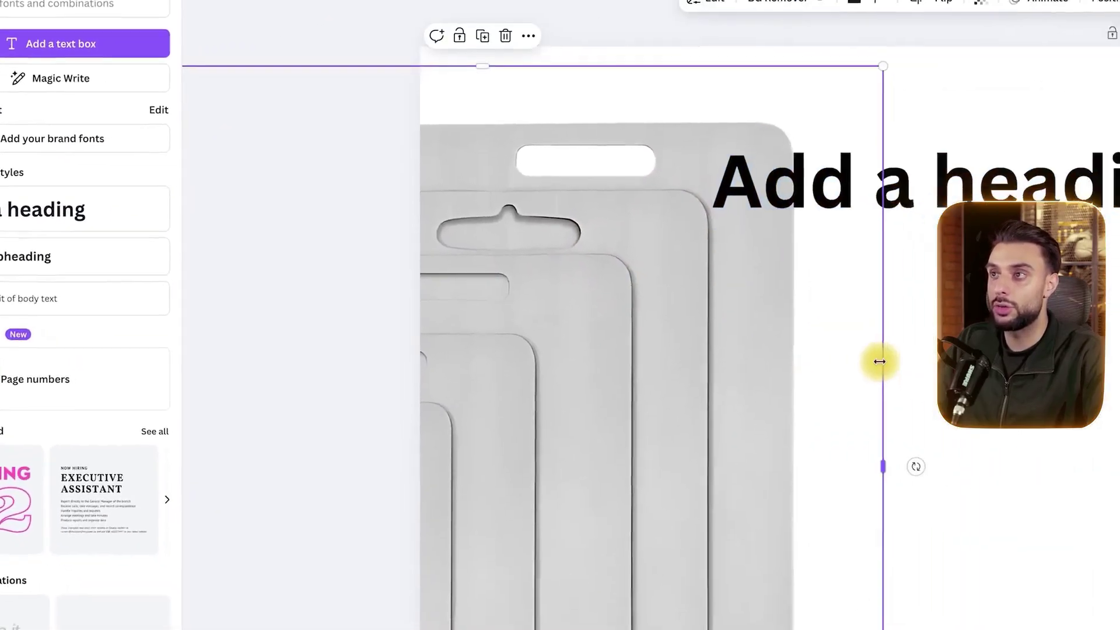
drag(969, 193, 902, 170)
drag(661, 126, 593, 145)
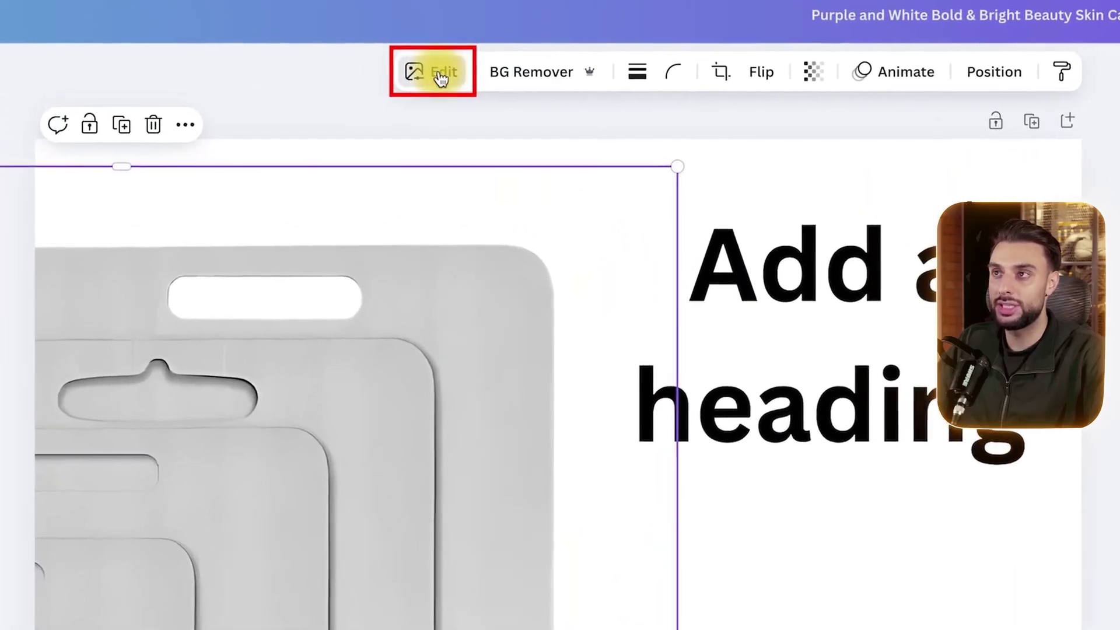
Step: Apply the Drop shadow effect to the cutting-board image
click(437, 71)
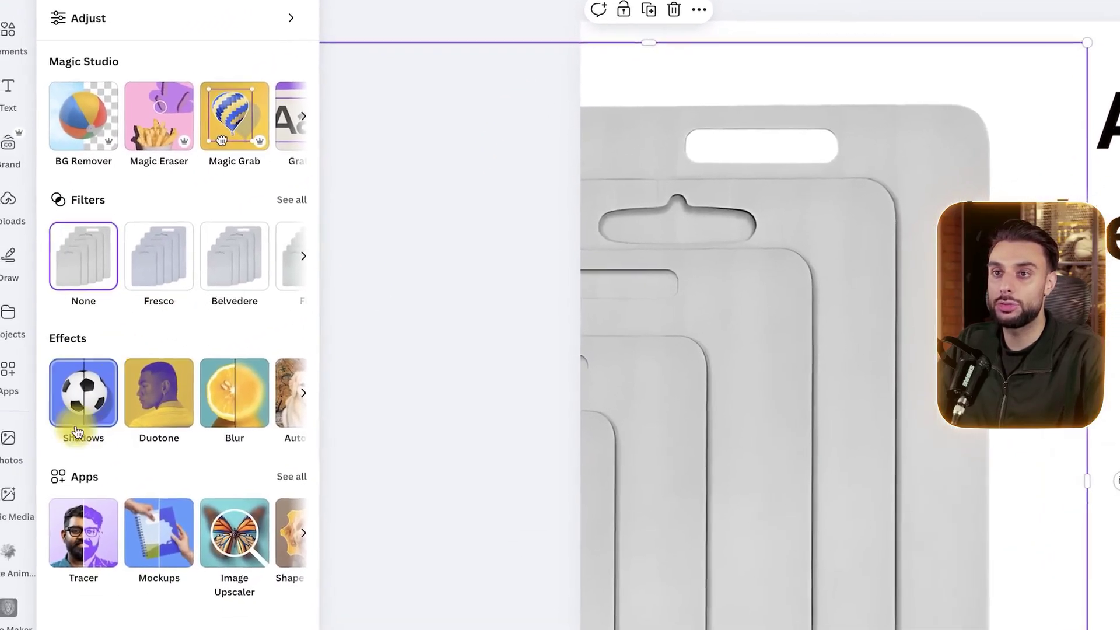
click(91, 402)
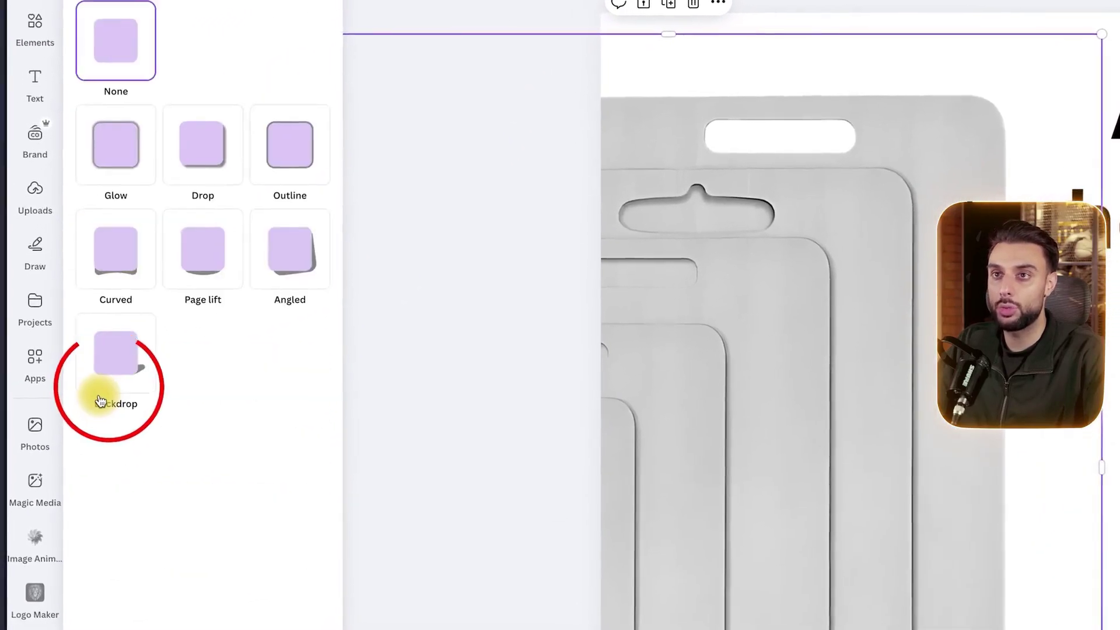
click(197, 159)
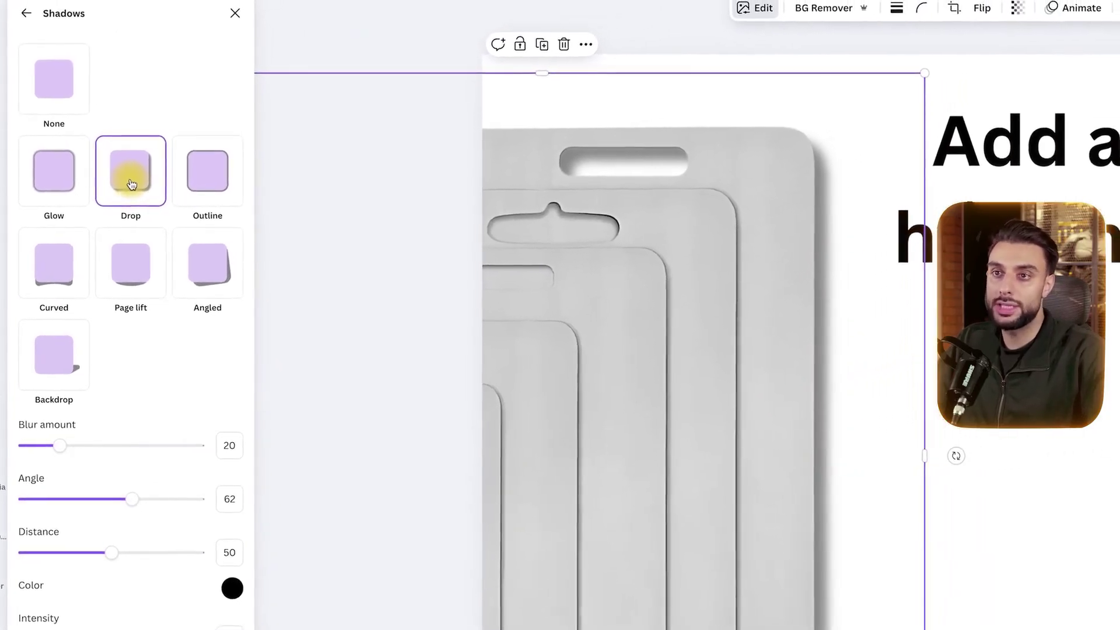
Step: Try the Backdrop, Angled and Page lift shadows on the cutting-board image, and return to the Drop shadow
click(53, 356)
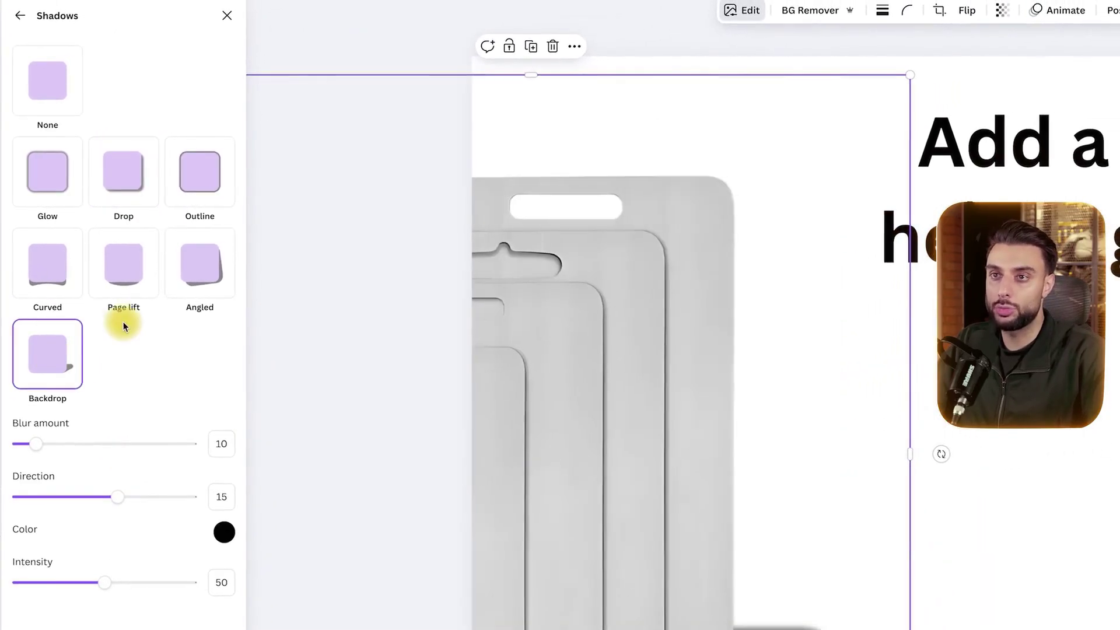
click(134, 290)
click(203, 276)
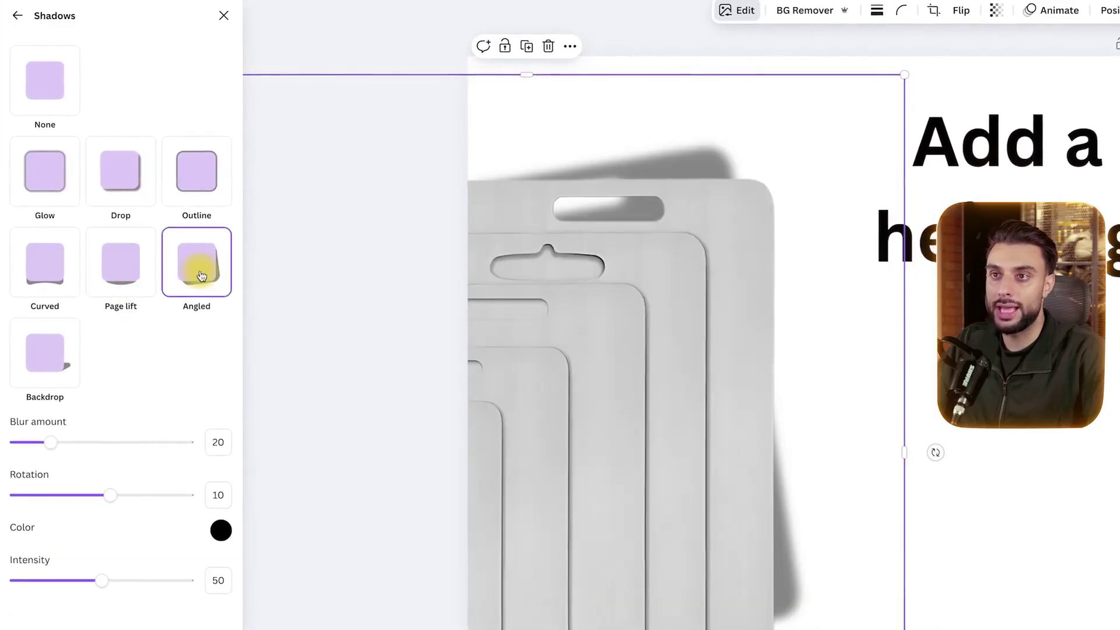
click(129, 259)
click(122, 188)
click(122, 223)
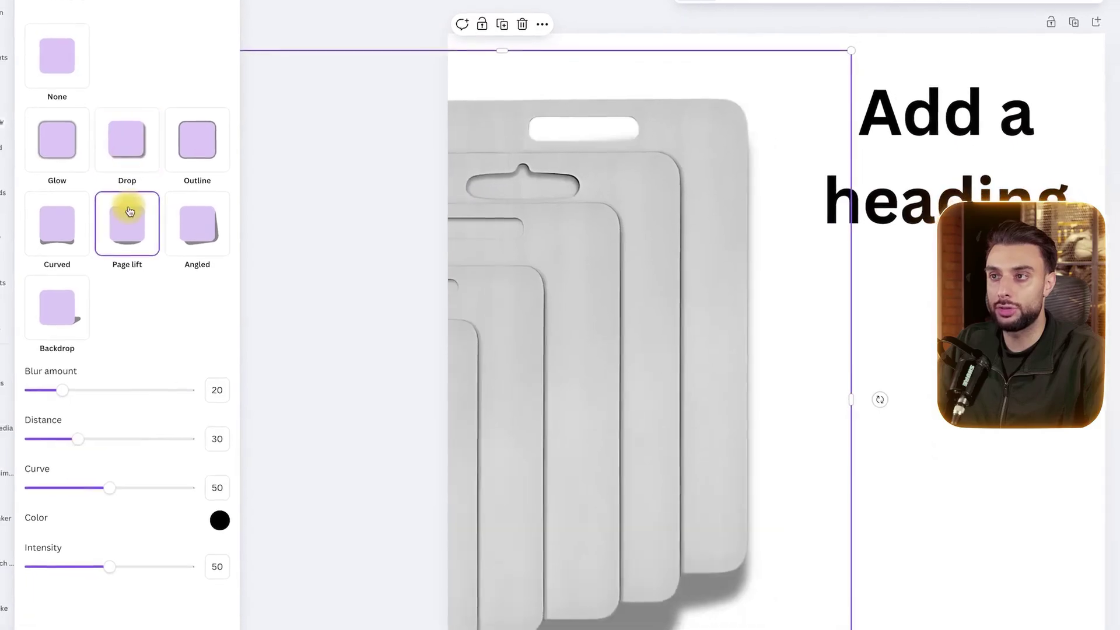
click(146, 140)
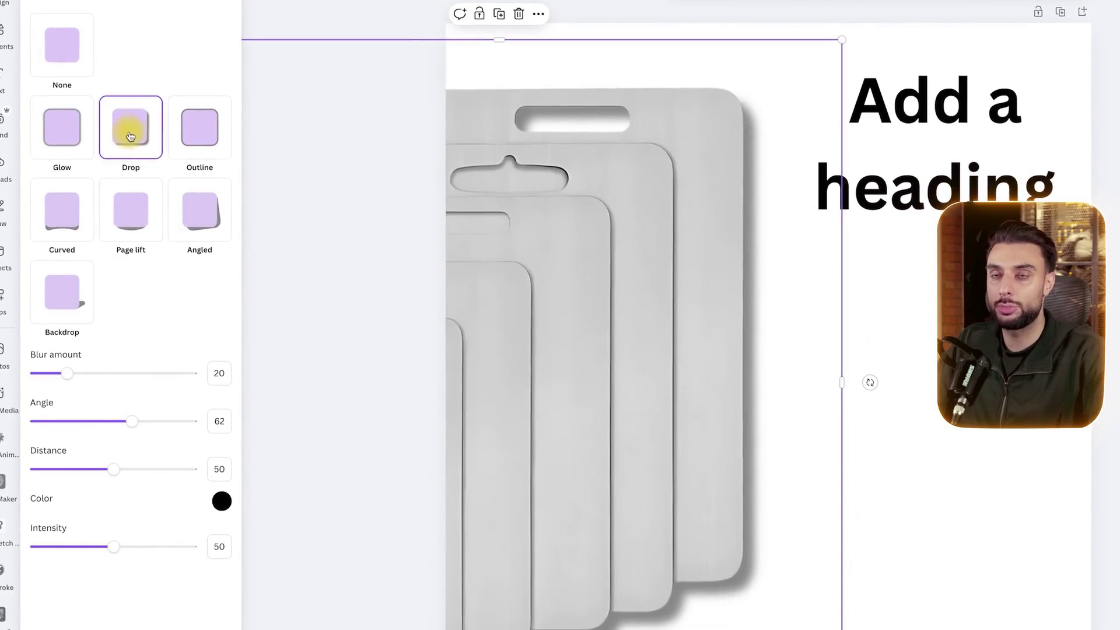
Step: Switch to the notes document and read the "Why This Headline Works" section
click(960, 403)
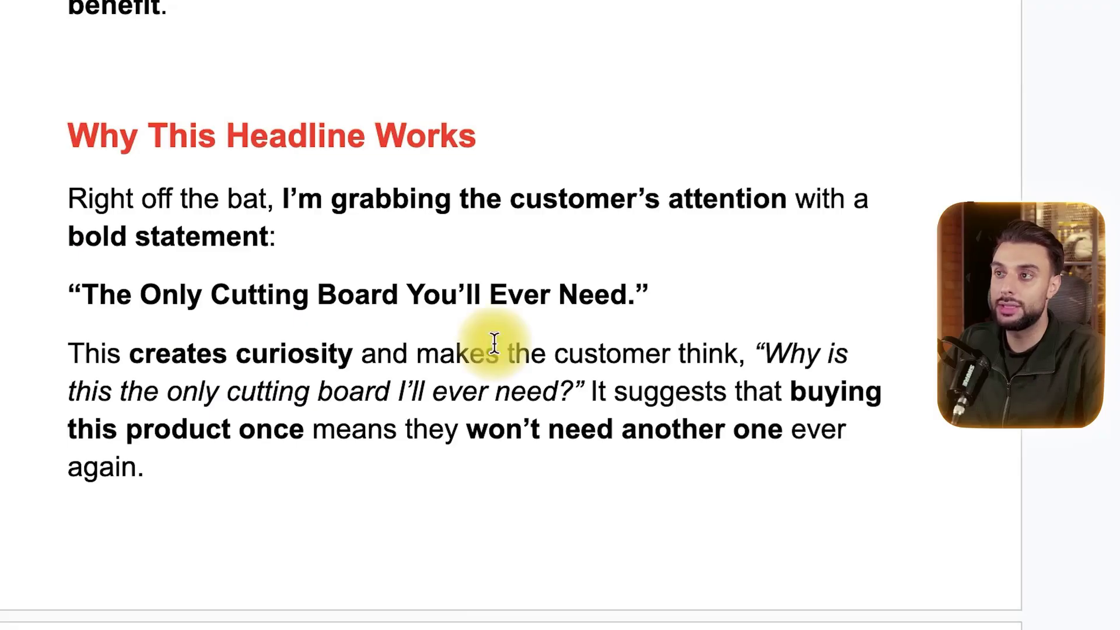
scroll(495, 343, down, 10)
scroll(554, 82, down, 2)
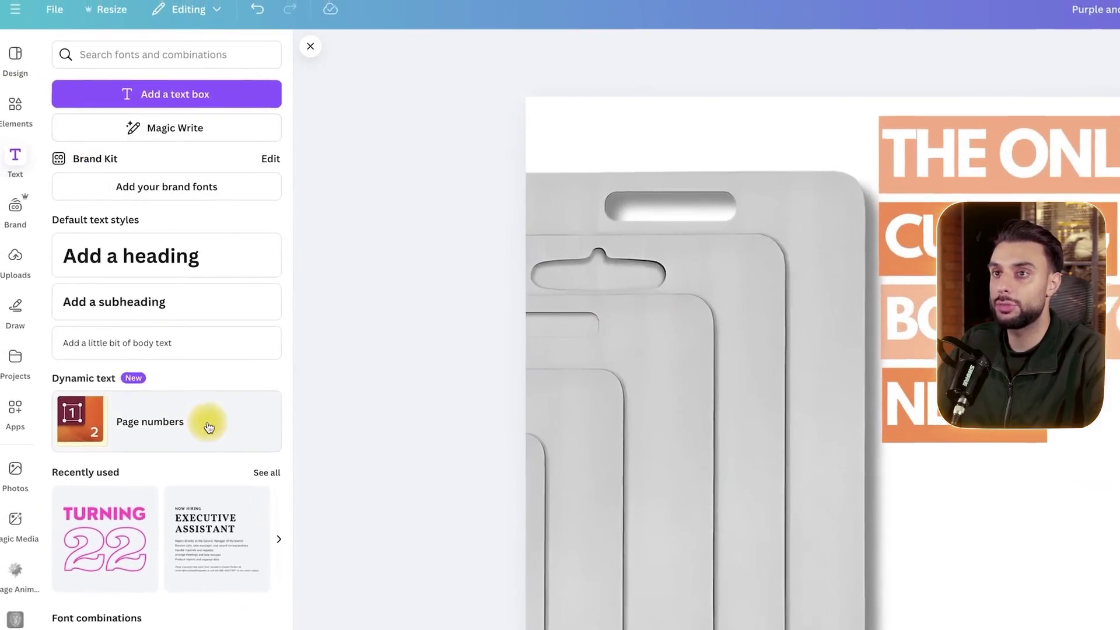
Step: Add another default heading to the page and position it below the orange "THE ONLY CUTTING BOARD" headline
drag(171, 290, 1050, 531)
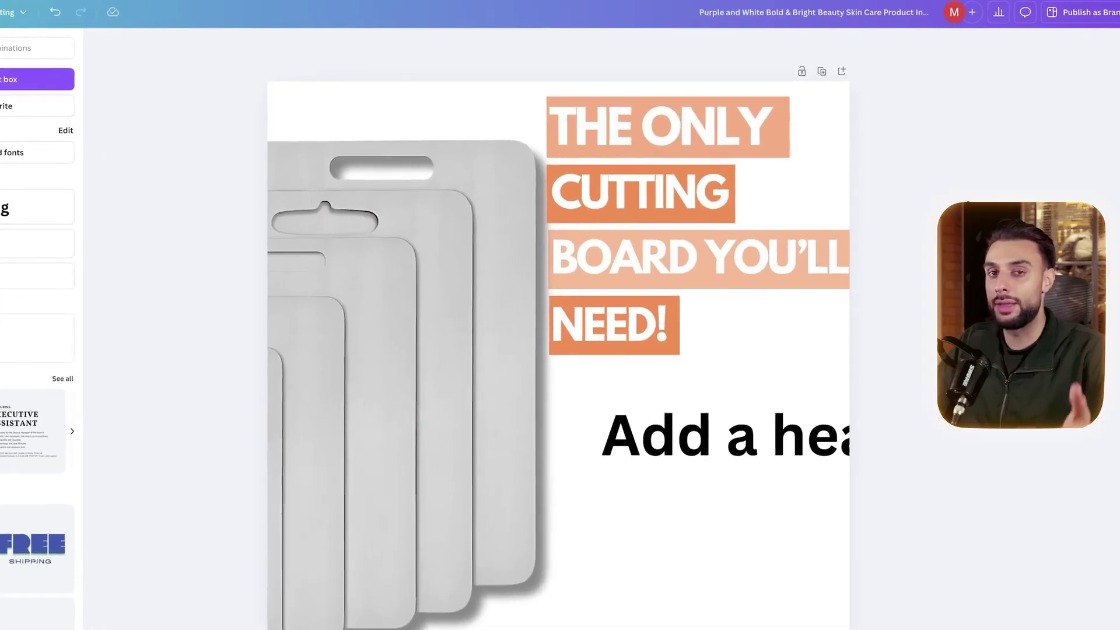
click(571, 190)
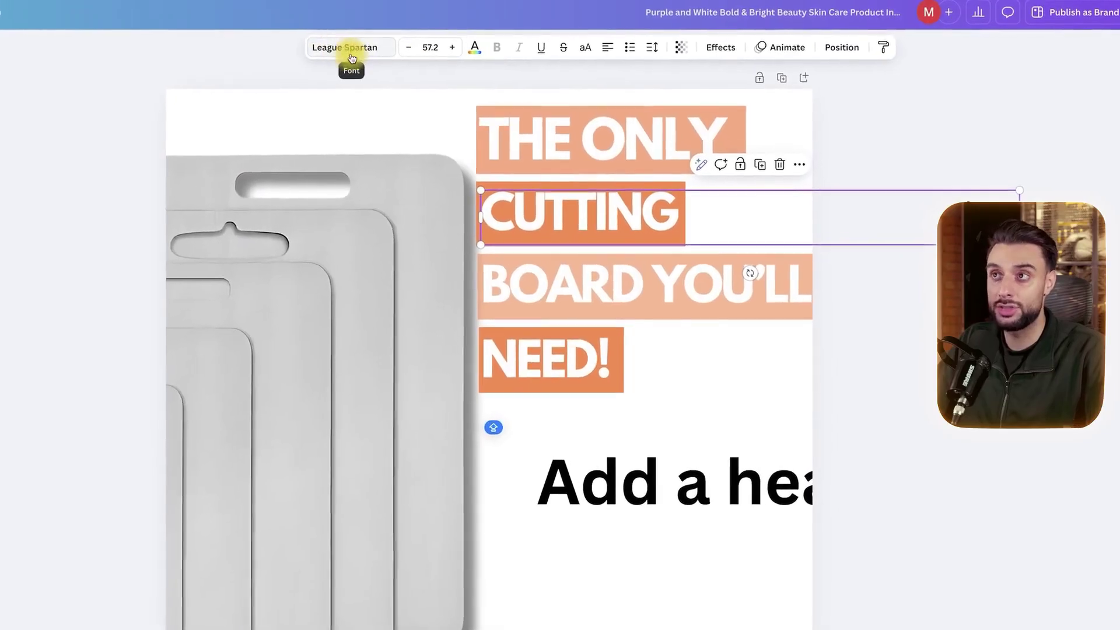
click(740, 500)
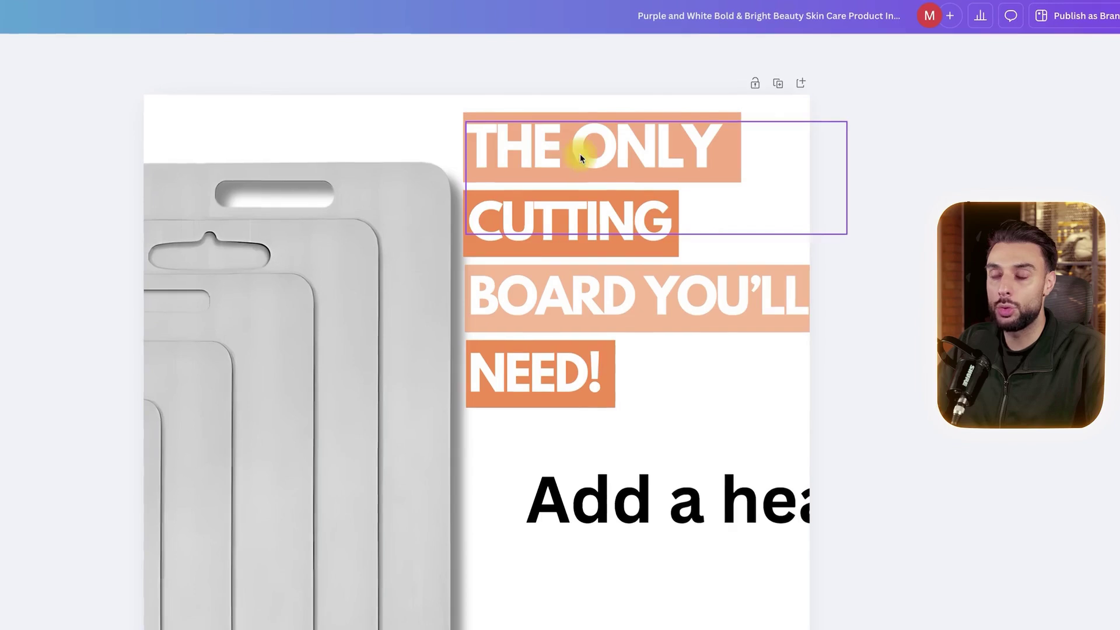
drag(725, 514, 641, 556)
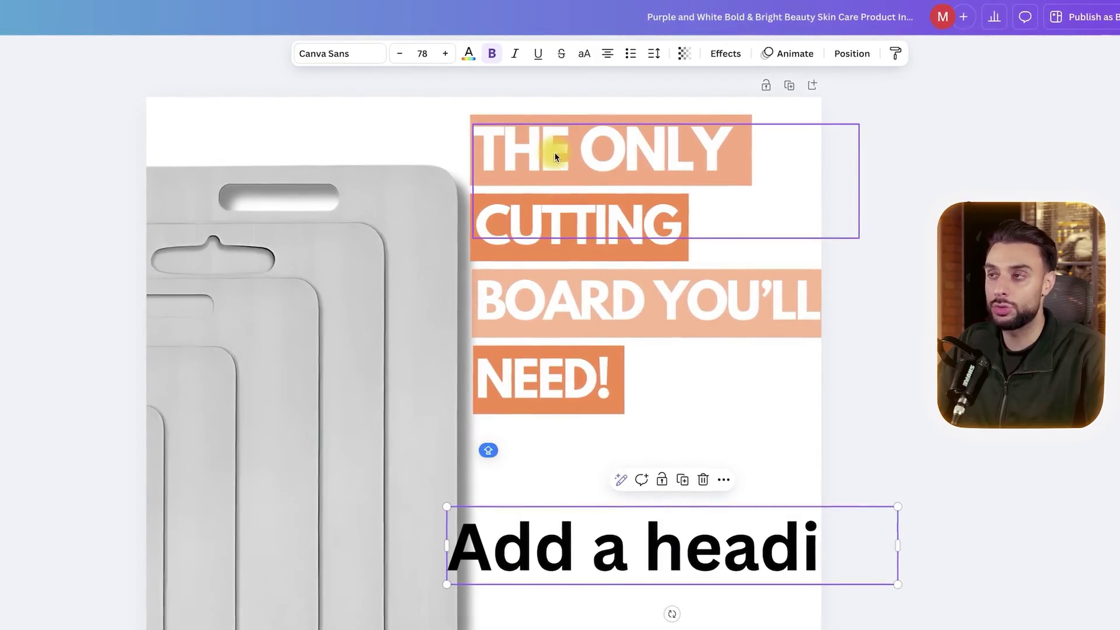
drag(640, 545, 766, 515)
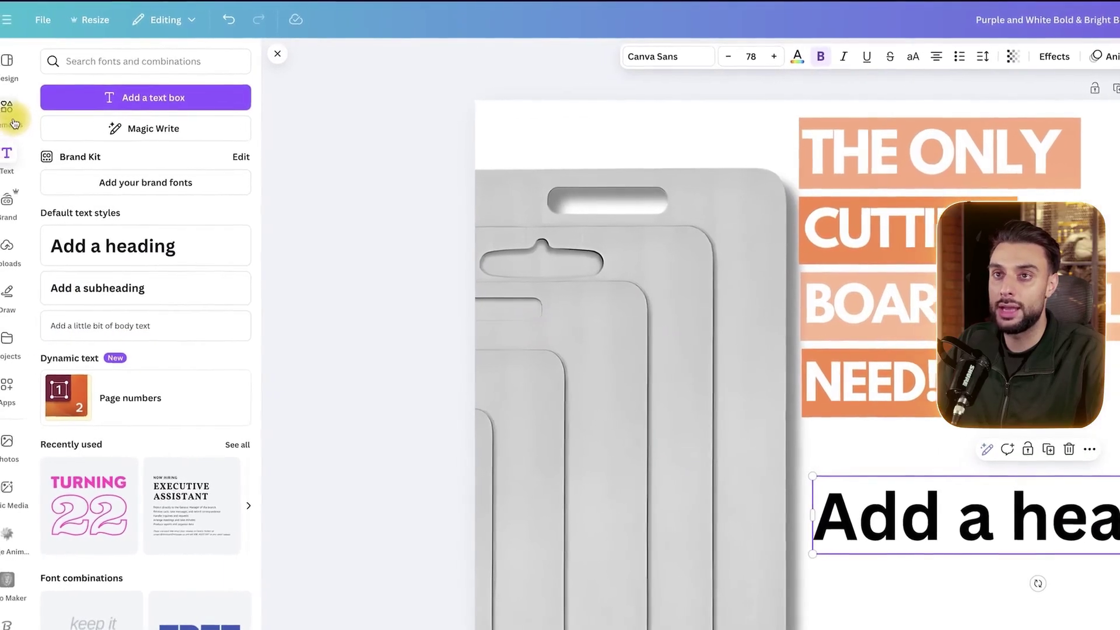
Step: Try backing the new heading with an orange square flattened into a bar and given a reduced opacity
click(7, 124)
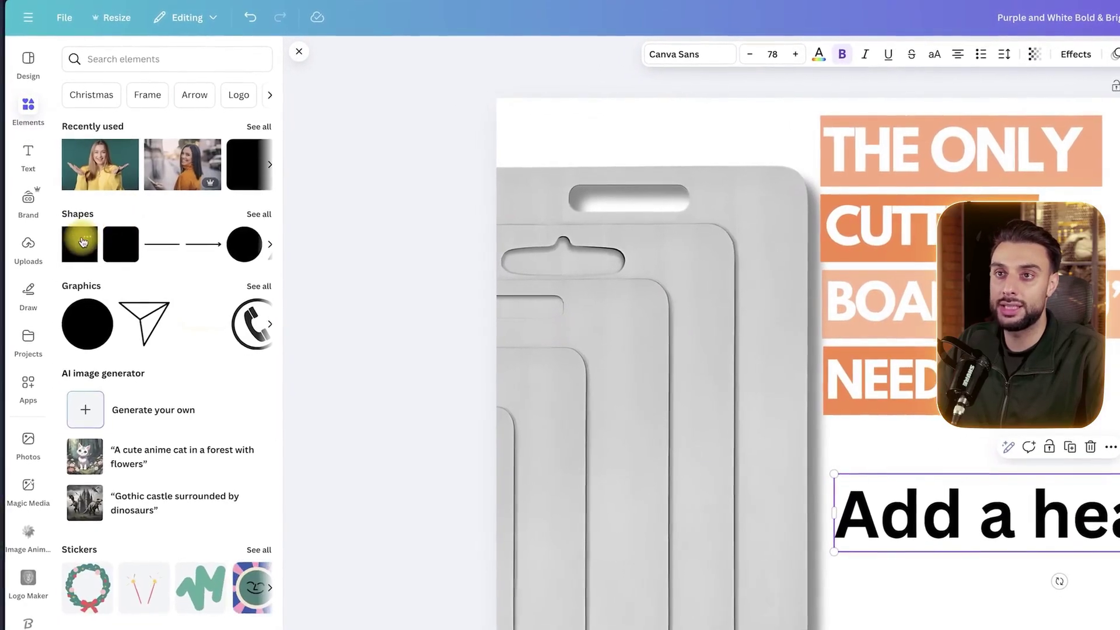
click(80, 241)
click(77, 246)
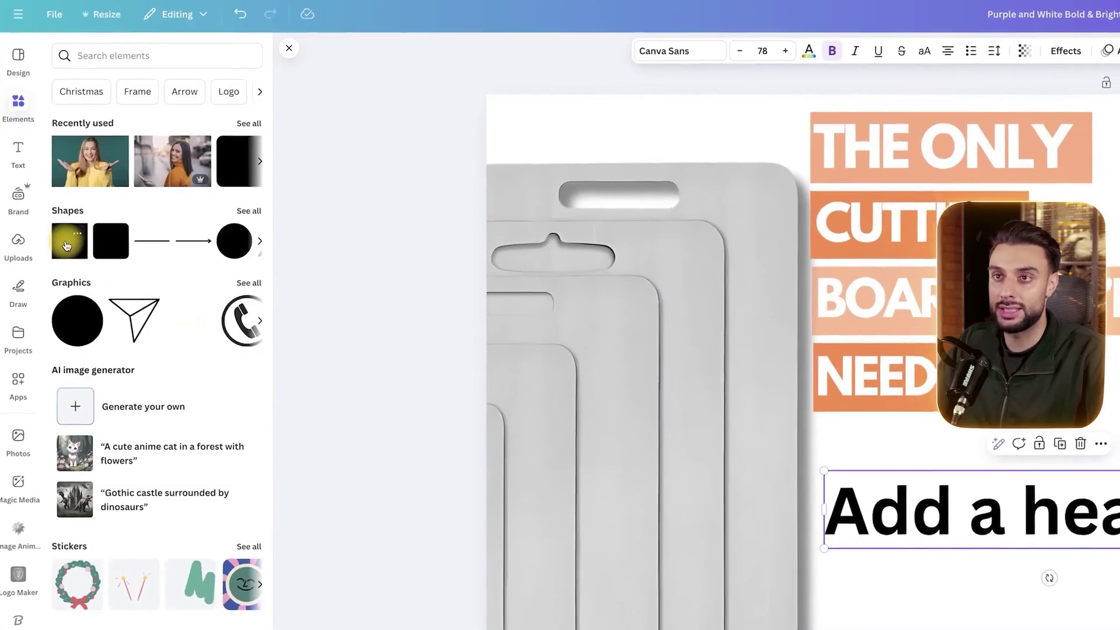
click(79, 245)
drag(709, 465, 791, 551)
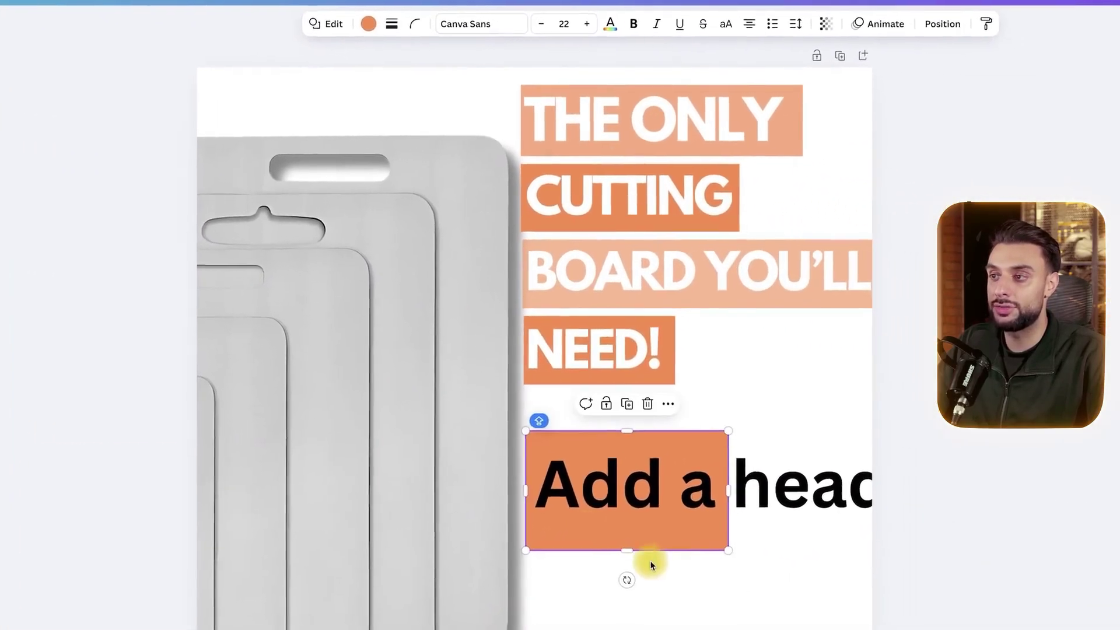
drag(610, 545, 610, 509)
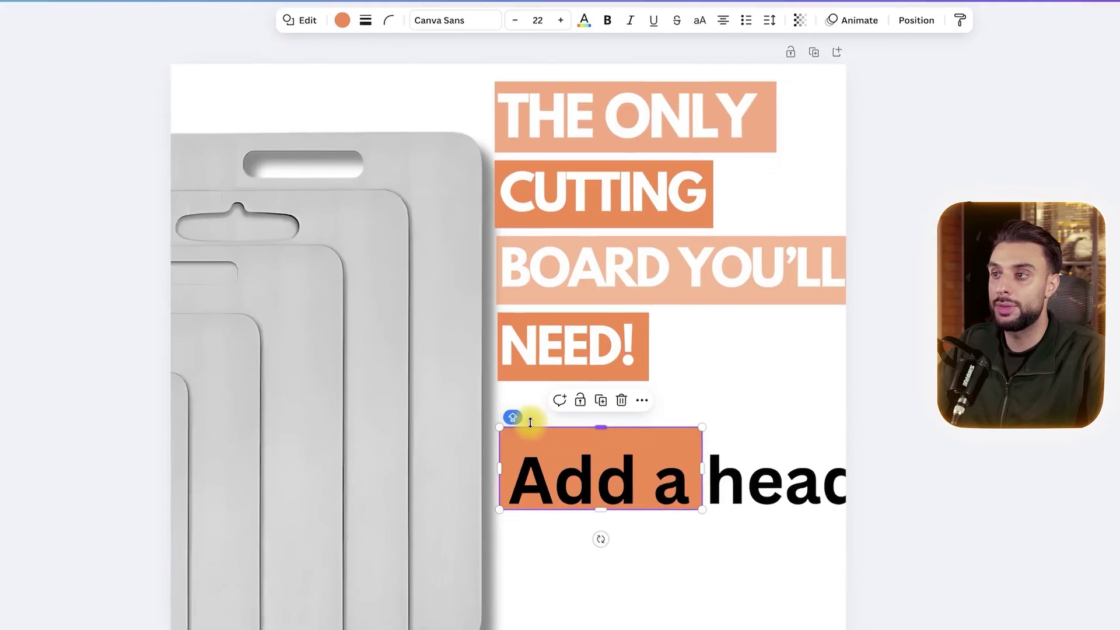
mouse_move(523, 430)
mouse_down()
mouse_move(558, 440)
mouse_move(500, 450)
mouse_move(520, 446)
mouse_up()
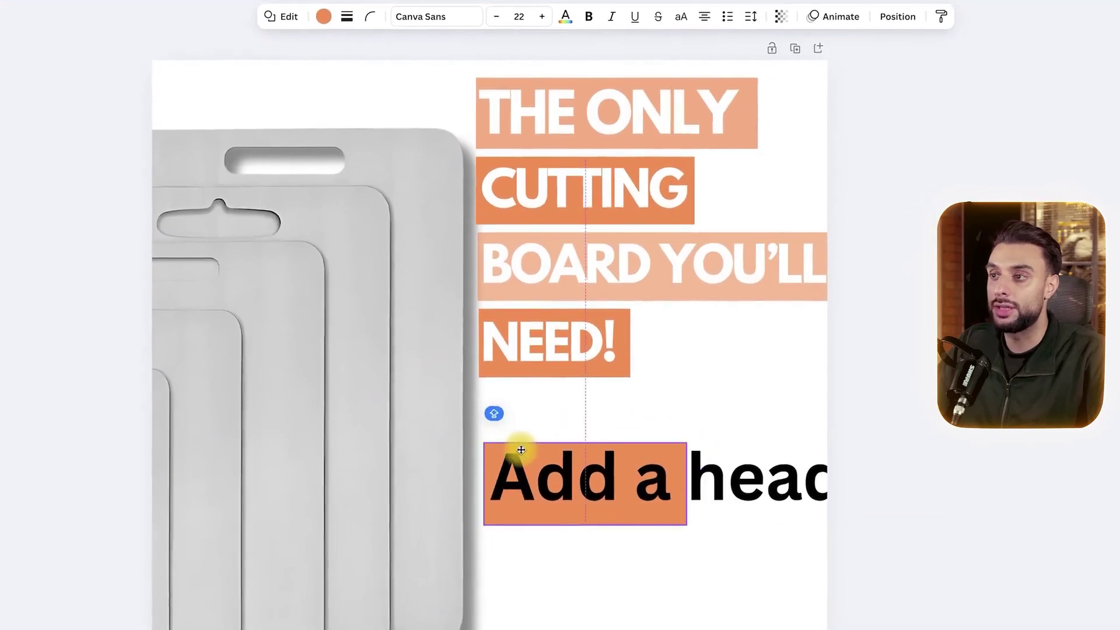
click(786, 18)
drag(821, 70, 757, 89)
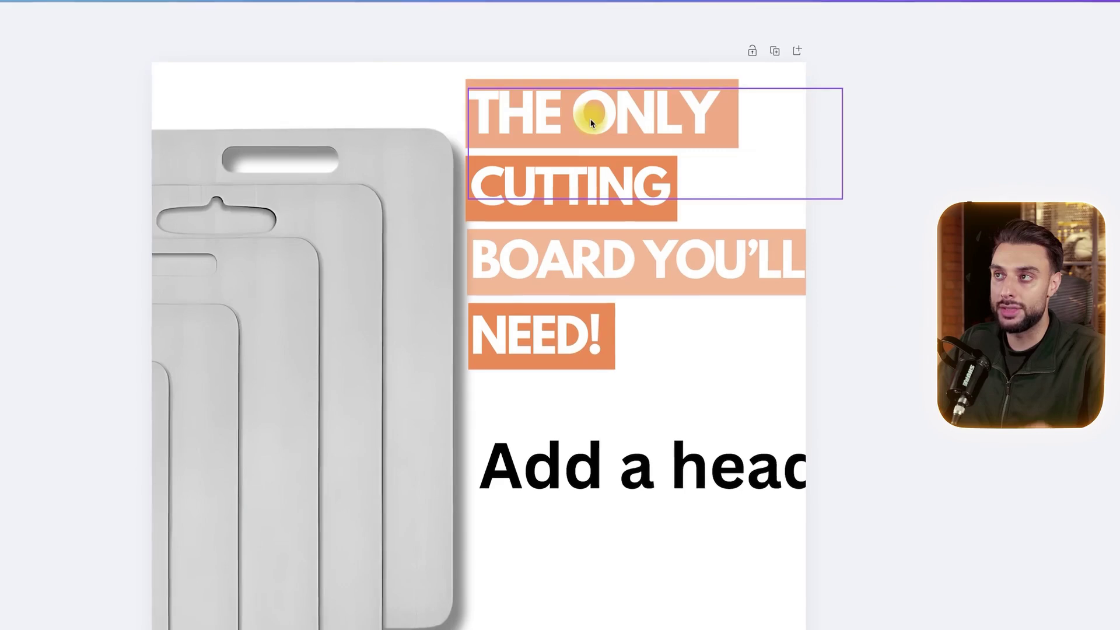
Step: Examine the separate text lines of the orange-highlighted headline and the placeholder heading below it
click(655, 461)
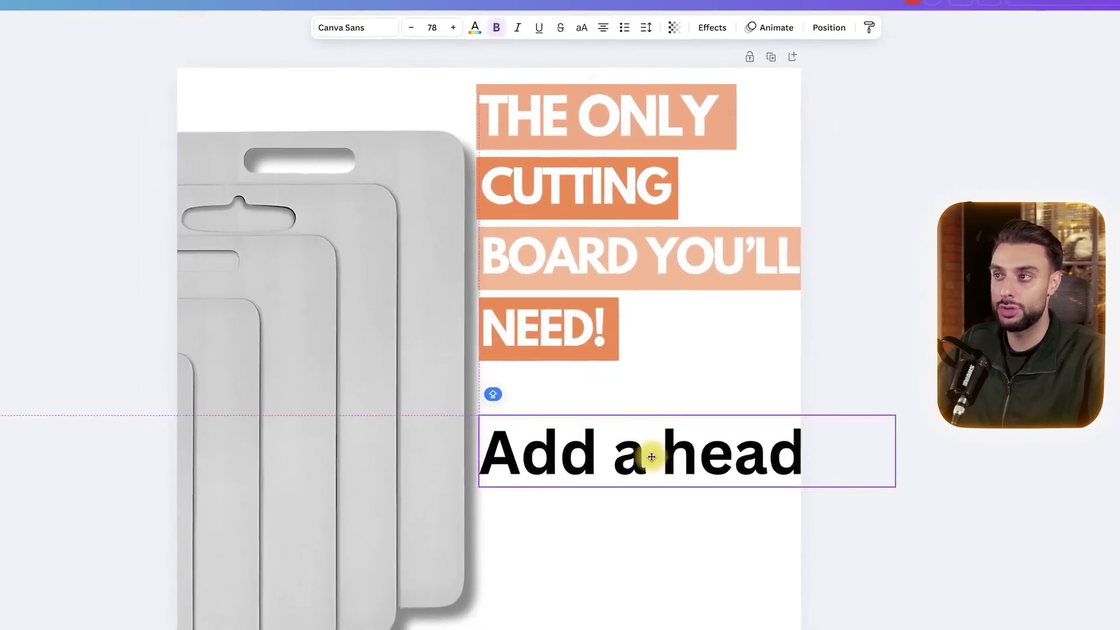
click(906, 370)
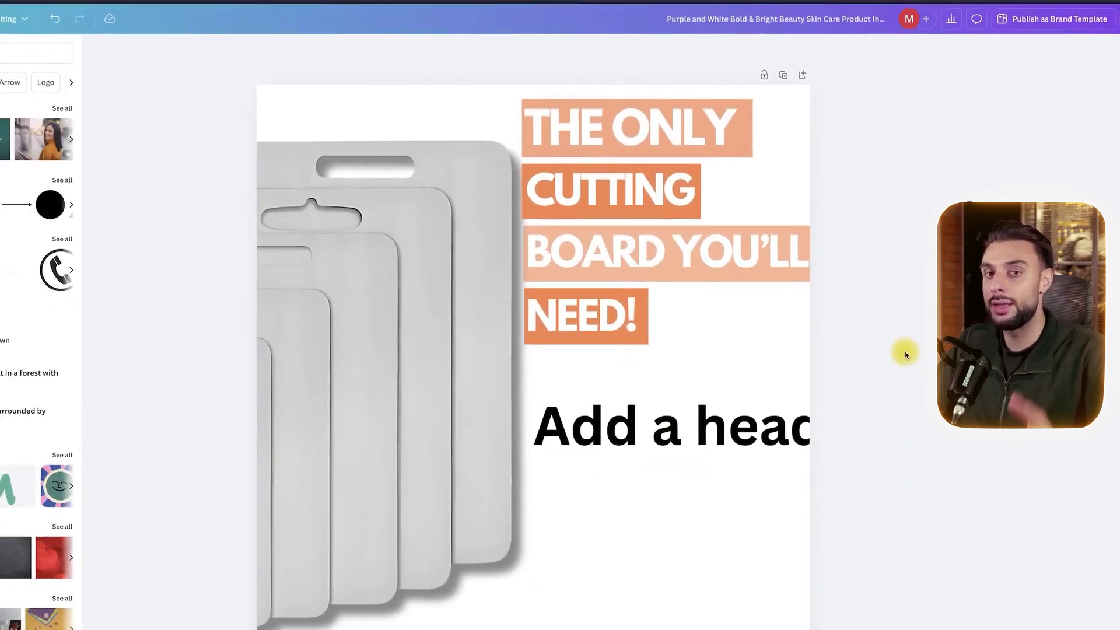
click(630, 178)
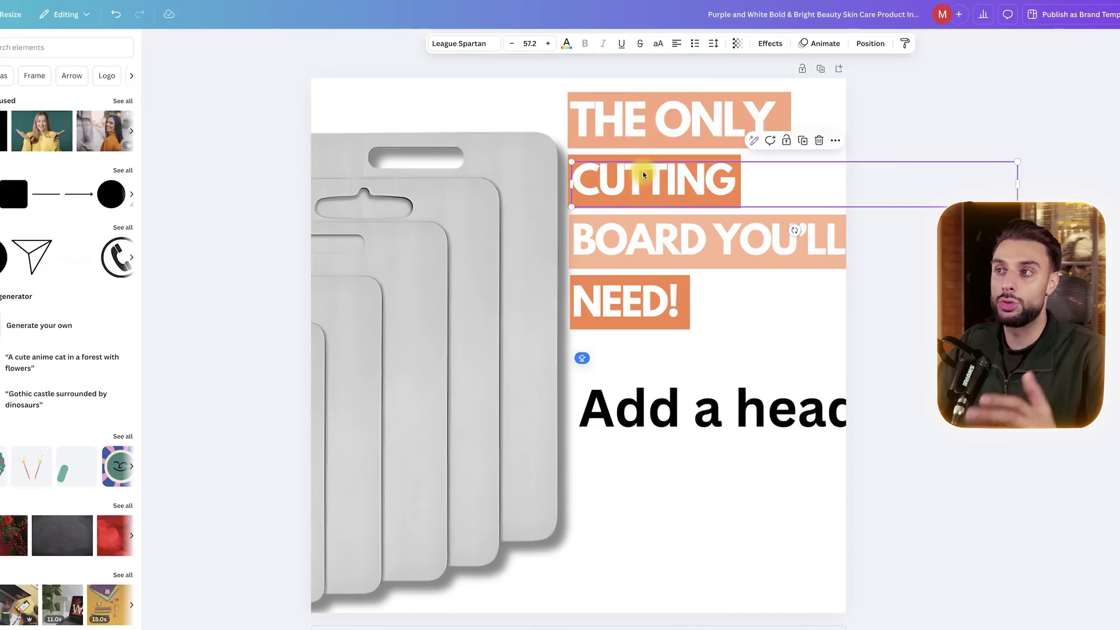
click(643, 231)
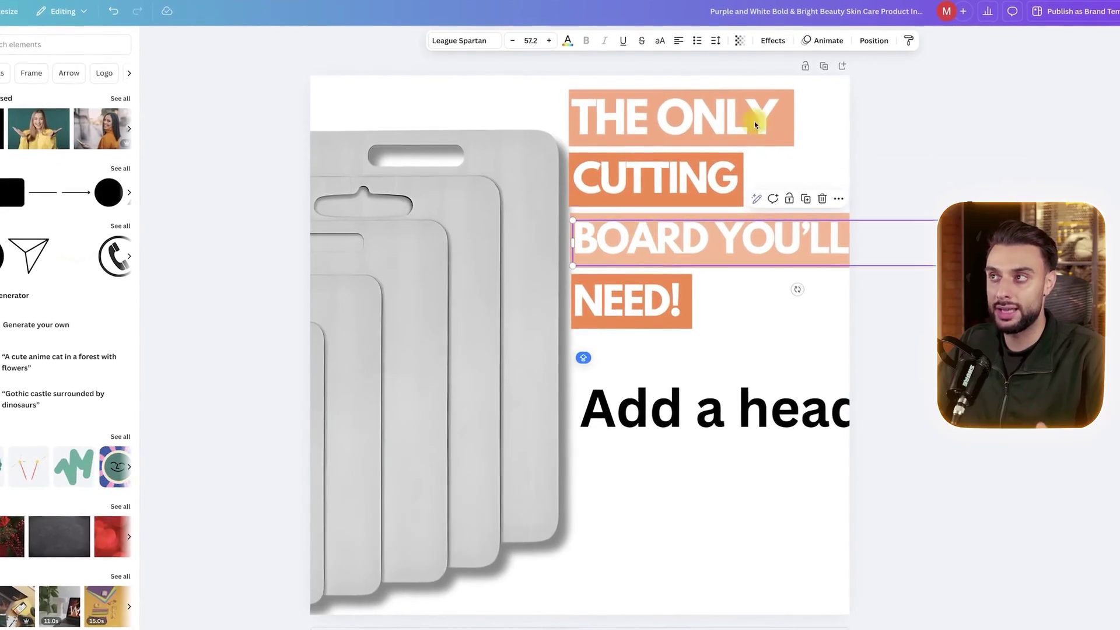
click(644, 112)
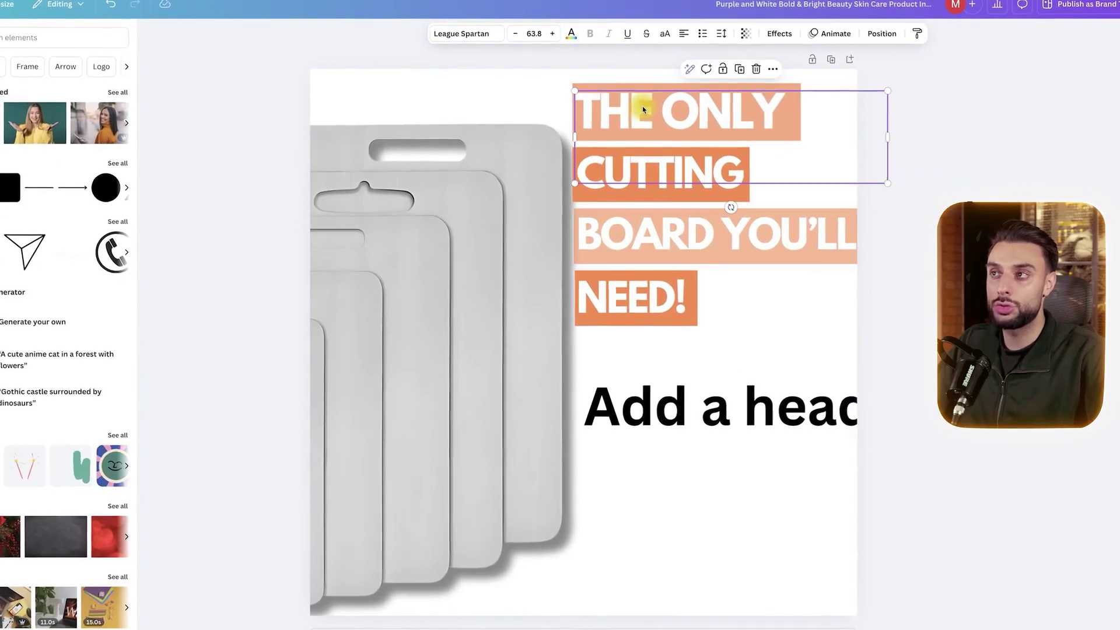
click(661, 171)
click(657, 239)
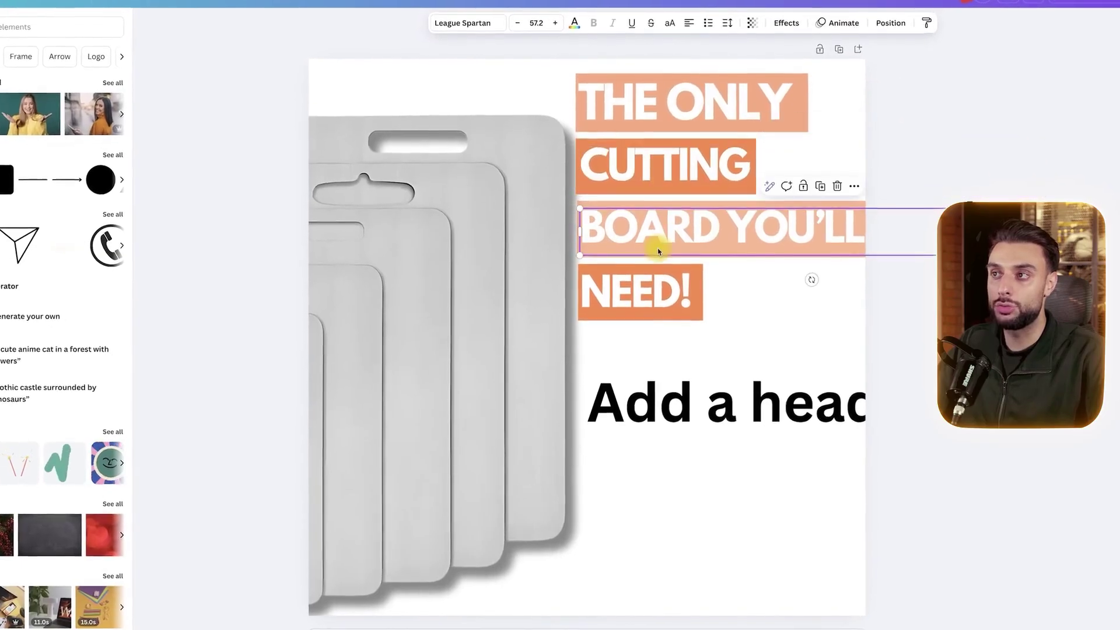
click(647, 282)
click(1029, 170)
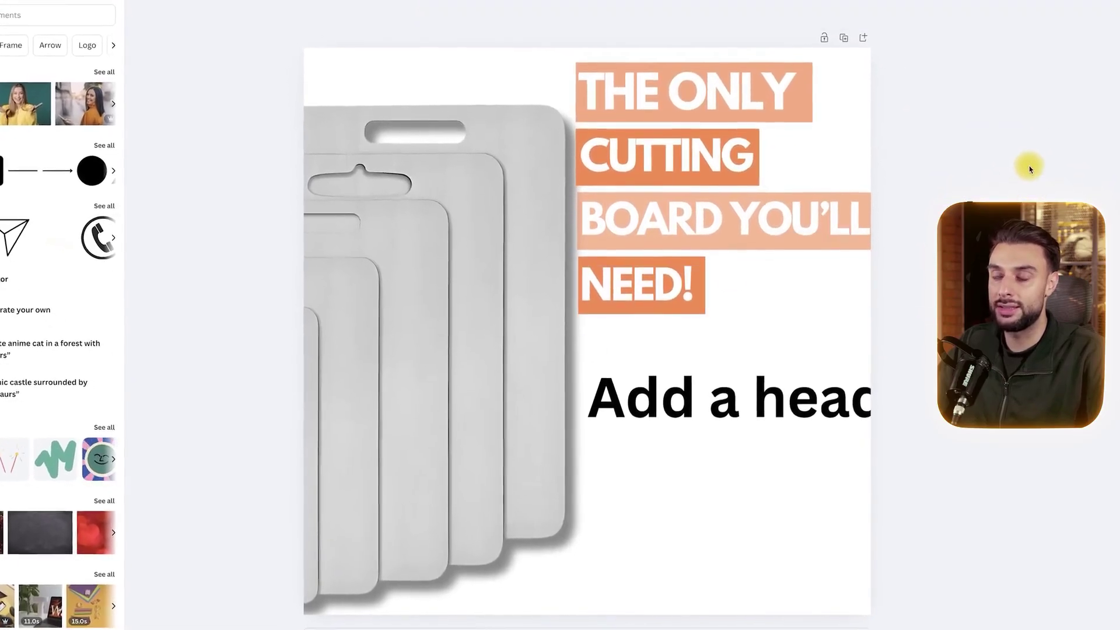
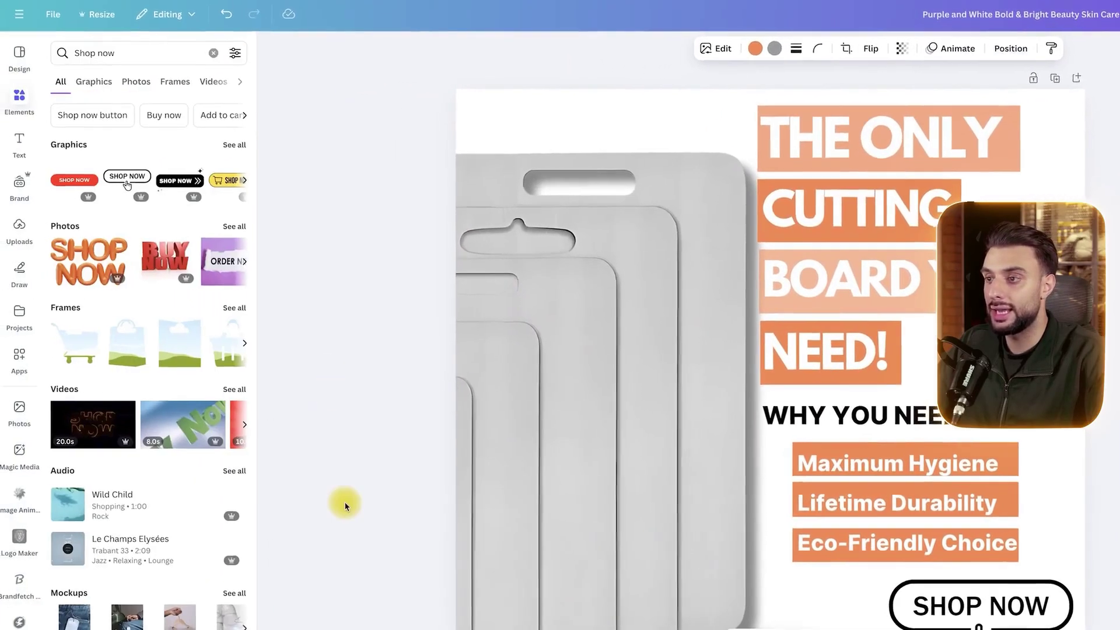
Step: Add a second page to the design and place the orange heading "The Titanium Board" near its top
click(344, 505)
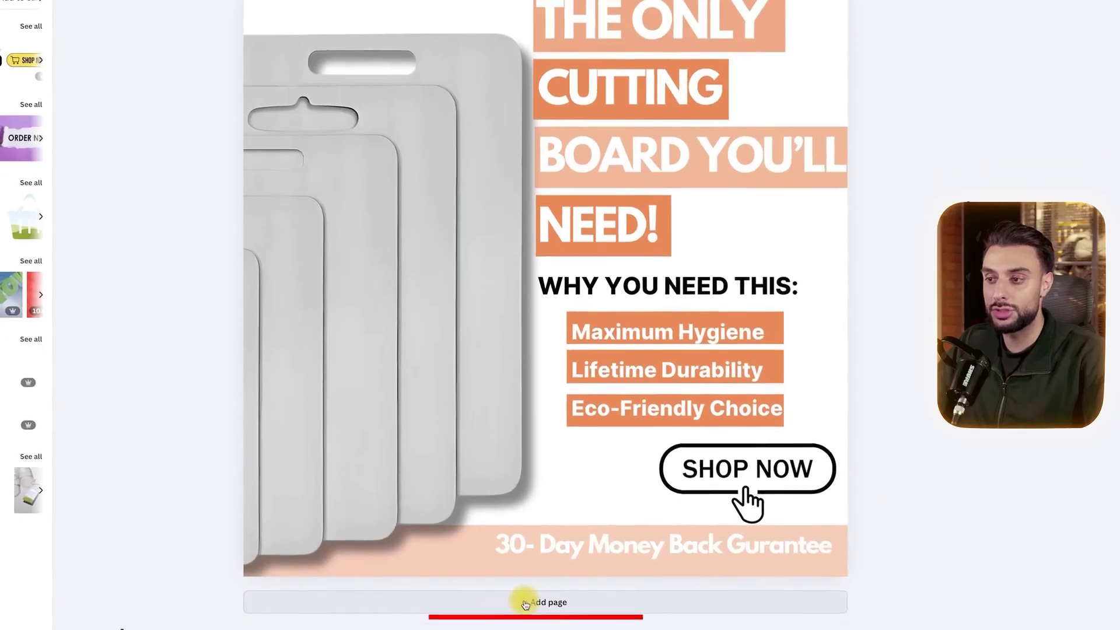
click(522, 601)
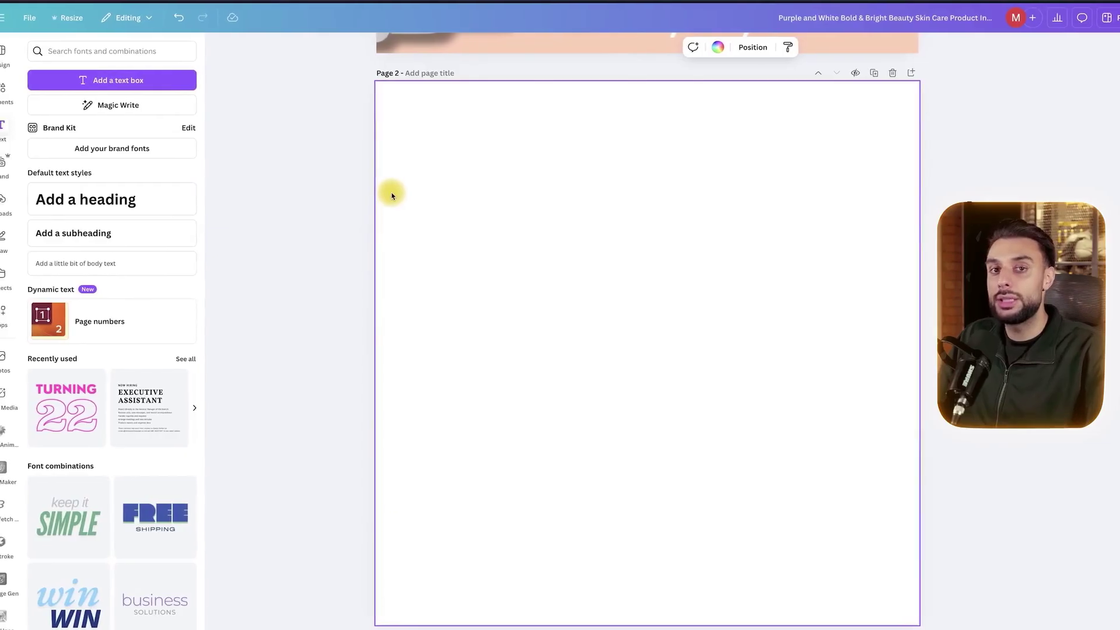
drag(103, 211, 563, 156)
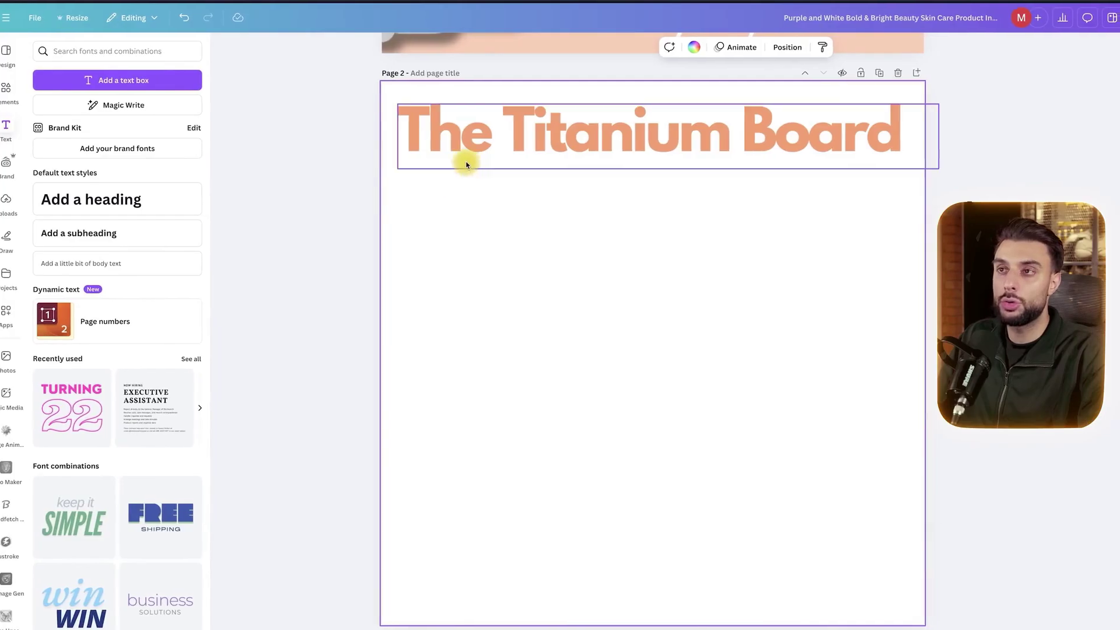
Step: Set the font size of the "The Titanium Board" heading to 72
click(847, 145)
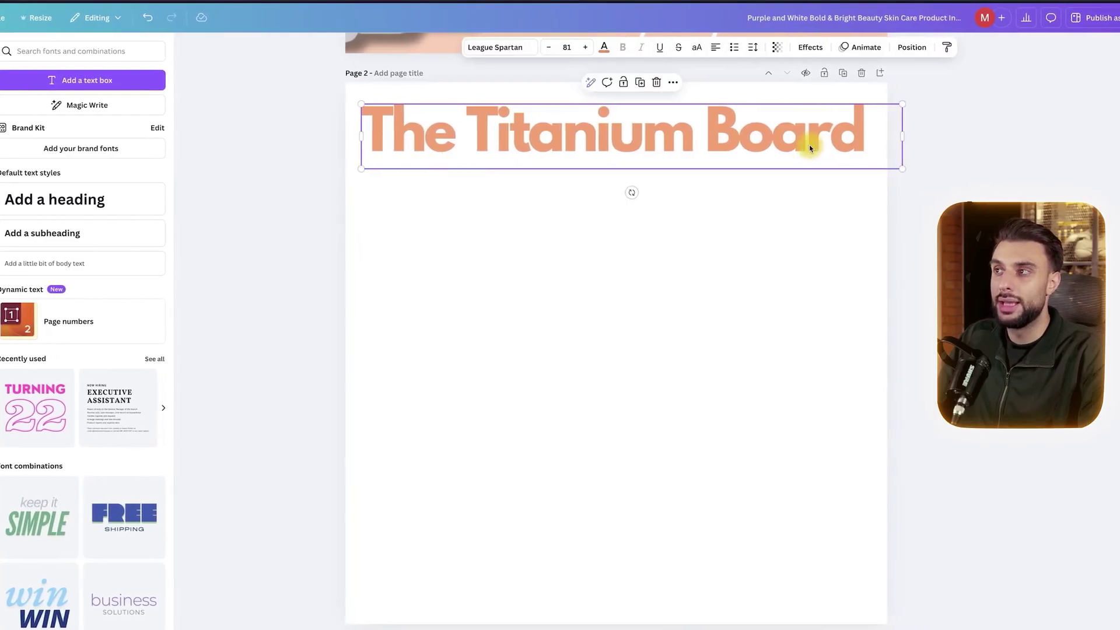
click(548, 49)
click(549, 49)
click(548, 49)
click(549, 50)
click(549, 49)
click(548, 49)
click(549, 49)
click(549, 49)
click(524, 49)
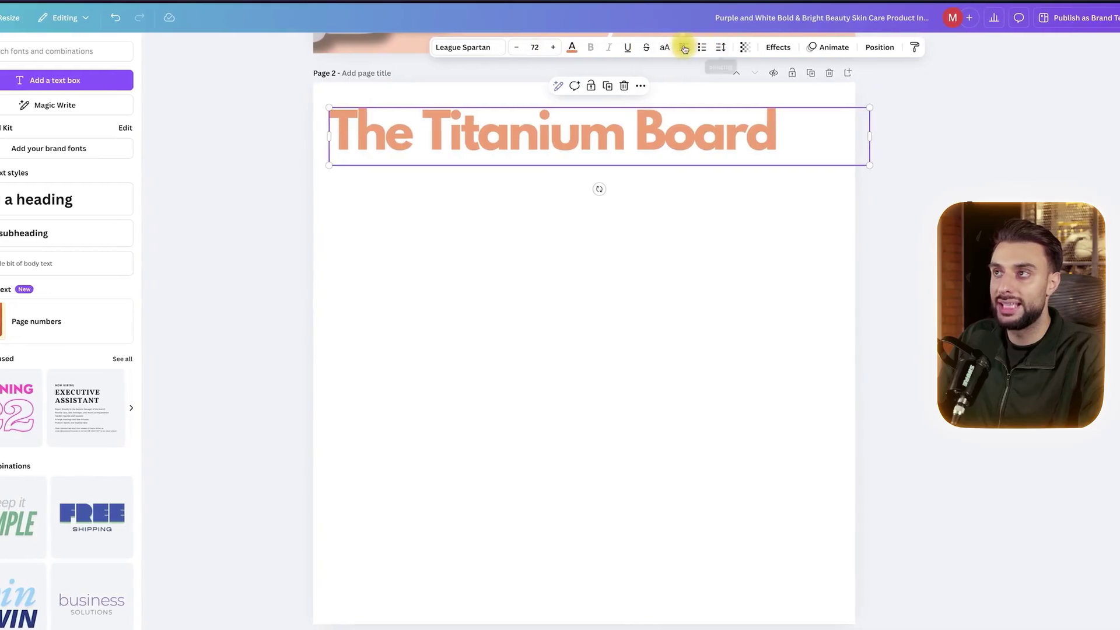
Step: Center-align the "The Titanium Board" text and position it horizontally centred near the top of page 2
click(692, 47)
double_click(663, 134)
click(632, 235)
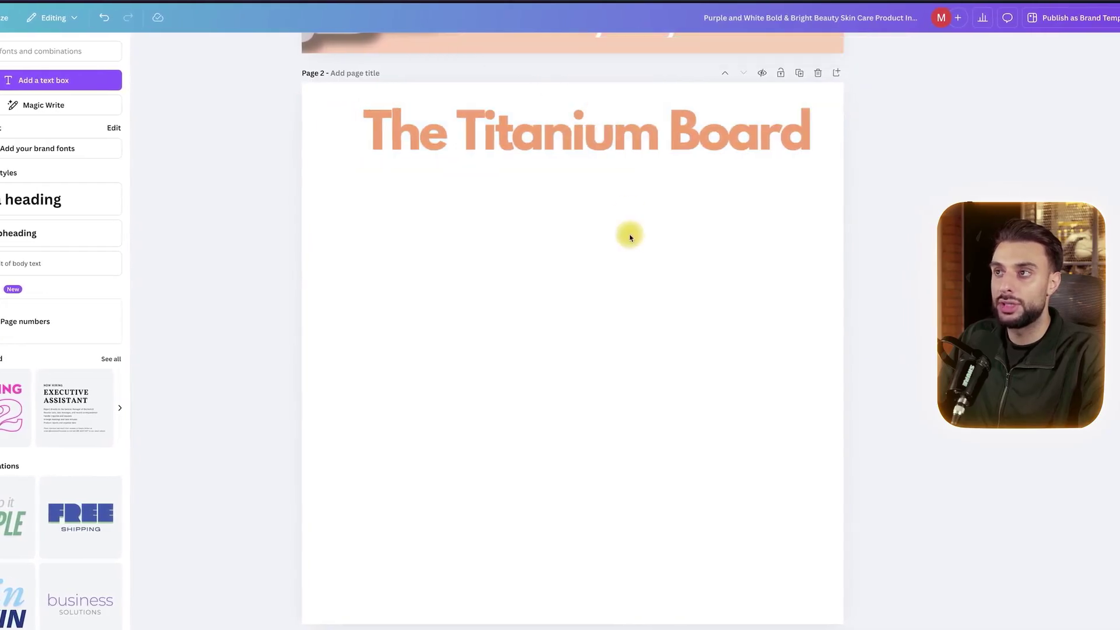
drag(646, 148, 618, 147)
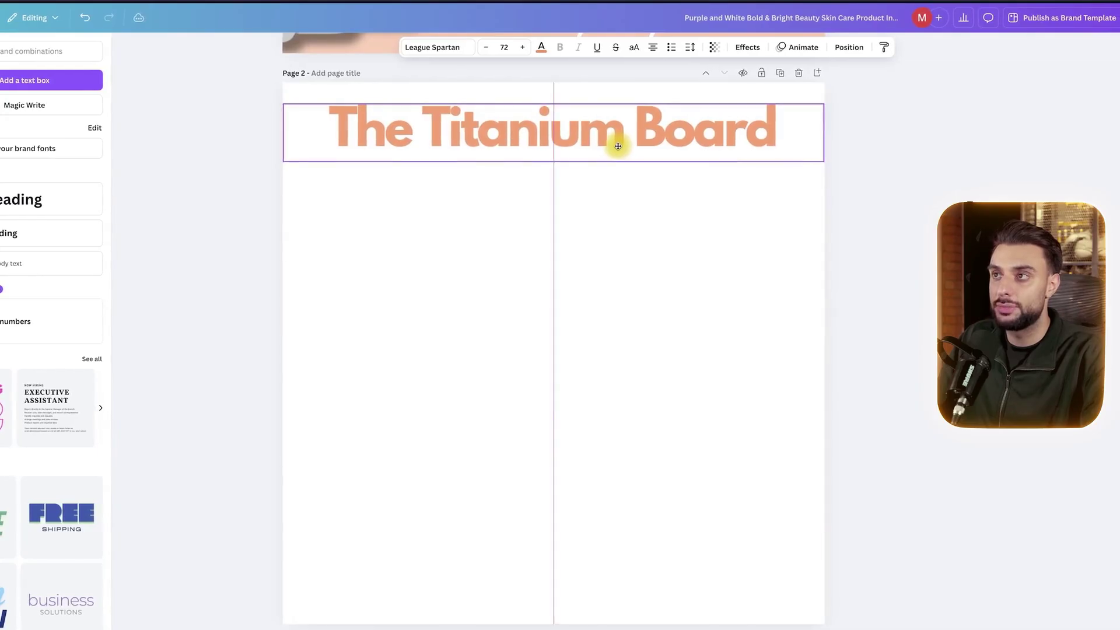
click(823, 244)
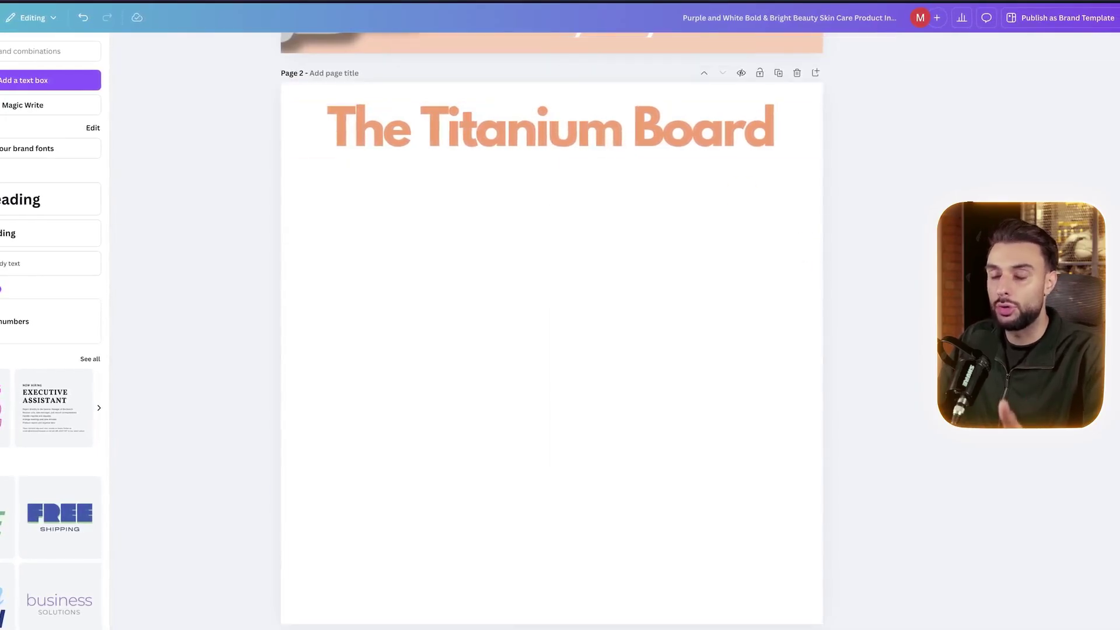
scroll(485, 370, up, 2)
click(438, 168)
drag(514, 169, 543, 171)
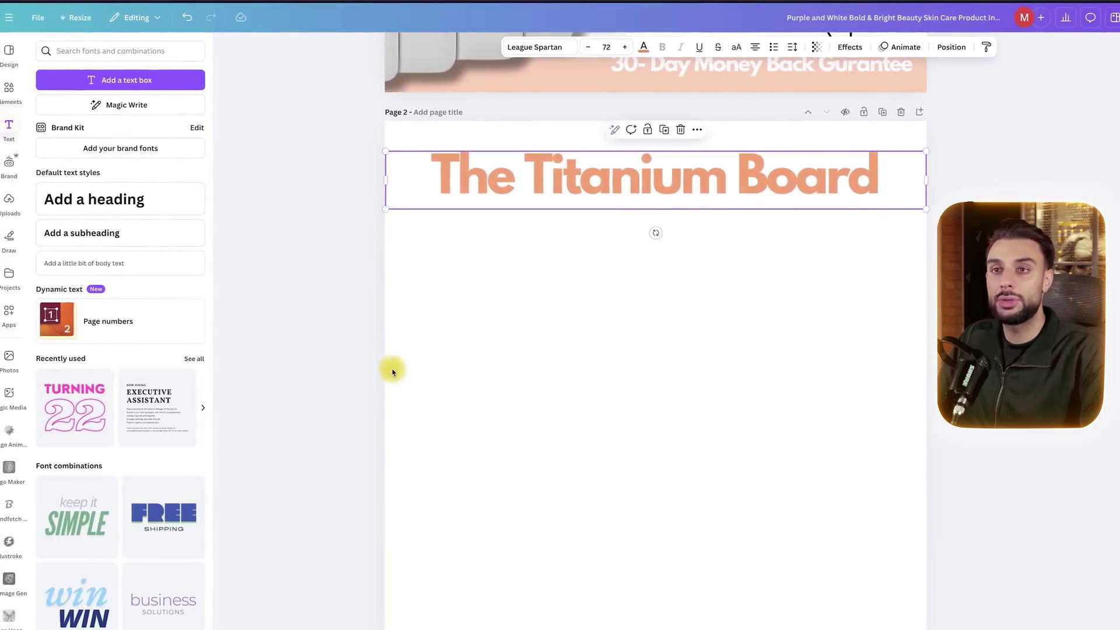
Step: Add a subheading reading "Why You Need This:" beneath the page 2 heading
click(393, 372)
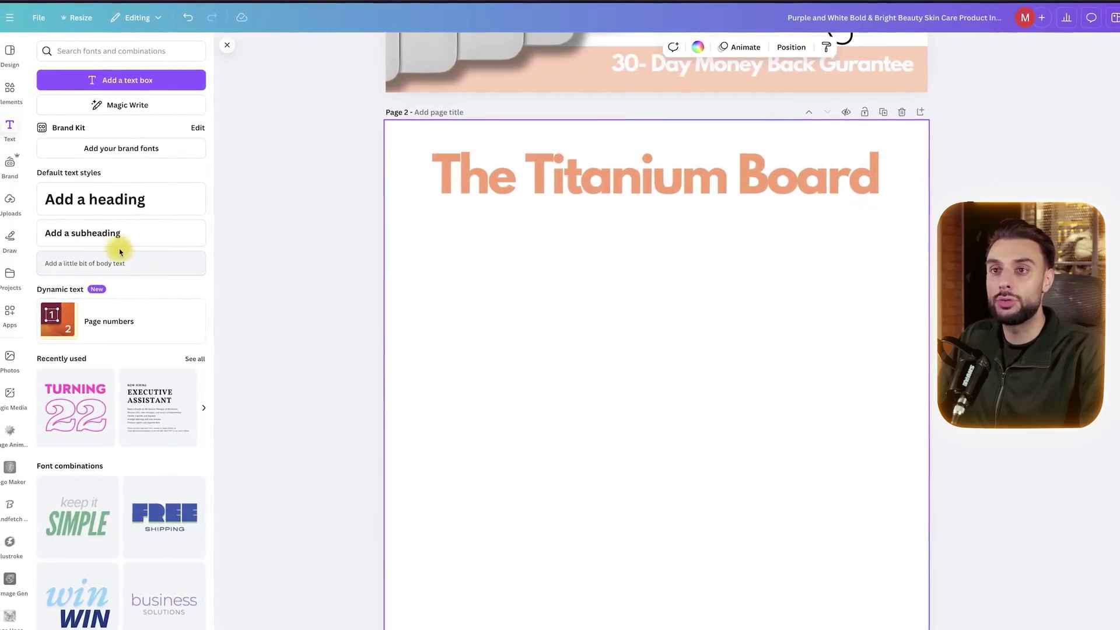
drag(270, 243, 449, 225)
double_click(506, 269)
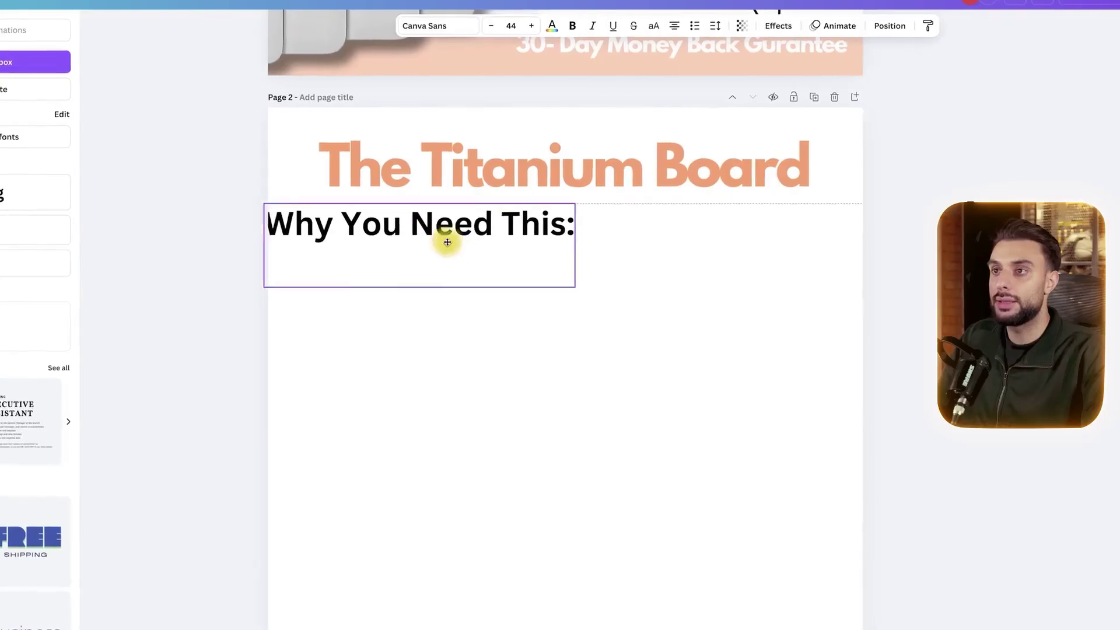
Step: Set the "Why You Need This:" subheading to size 28 and position it just under the start of the heading
click(470, 250)
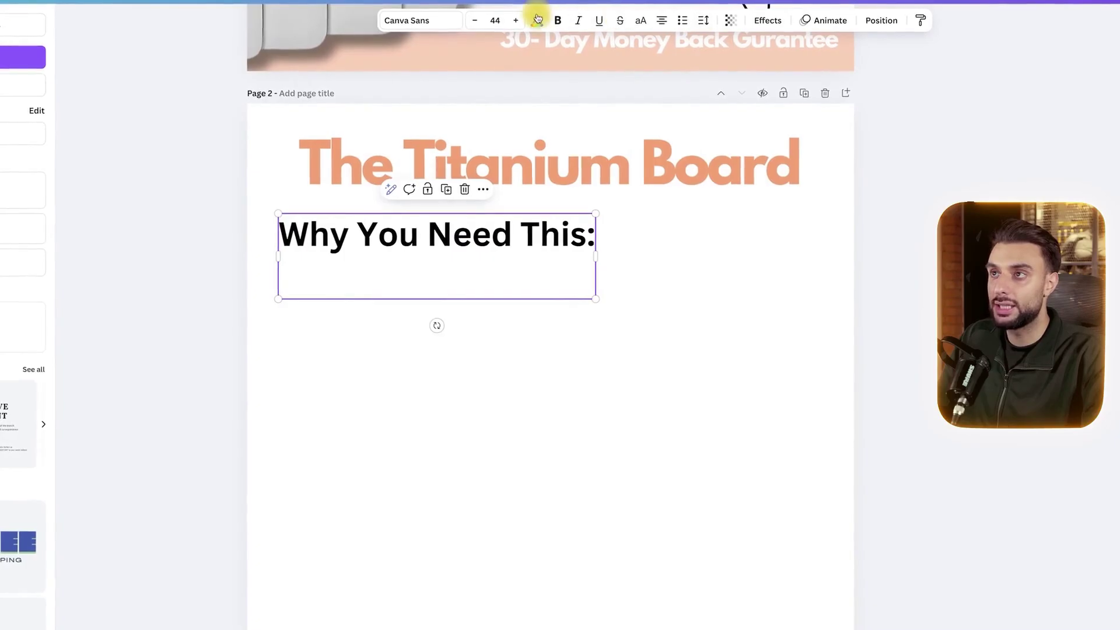
click(475, 24)
click(475, 23)
click(475, 24)
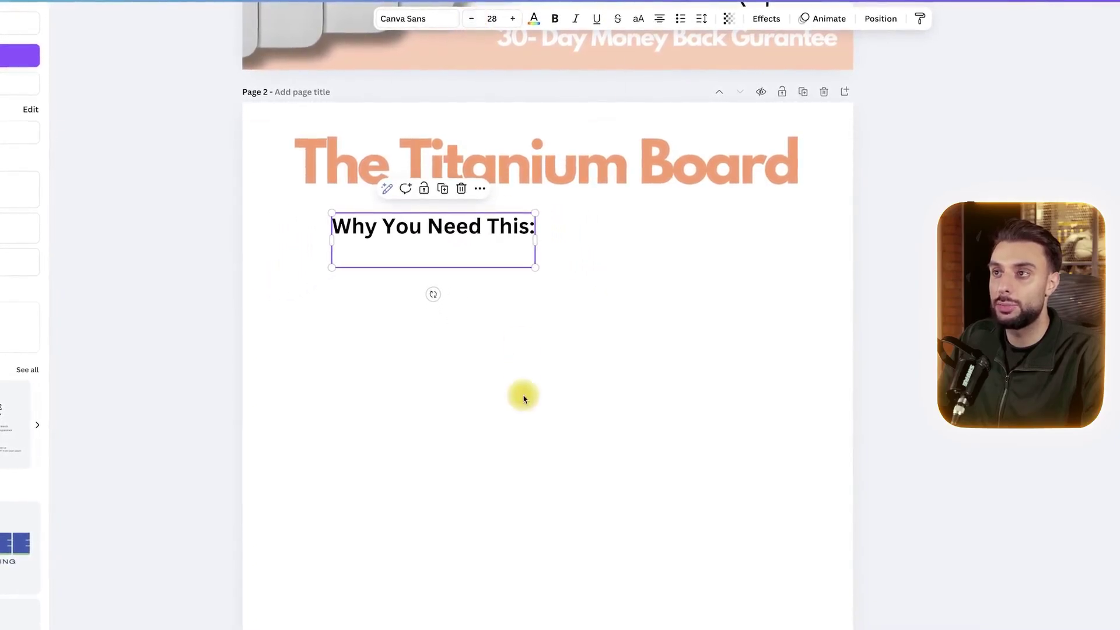
mouse_move(425, 245)
mouse_down()
mouse_move(392, 239)
mouse_move(419, 242)
mouse_up()
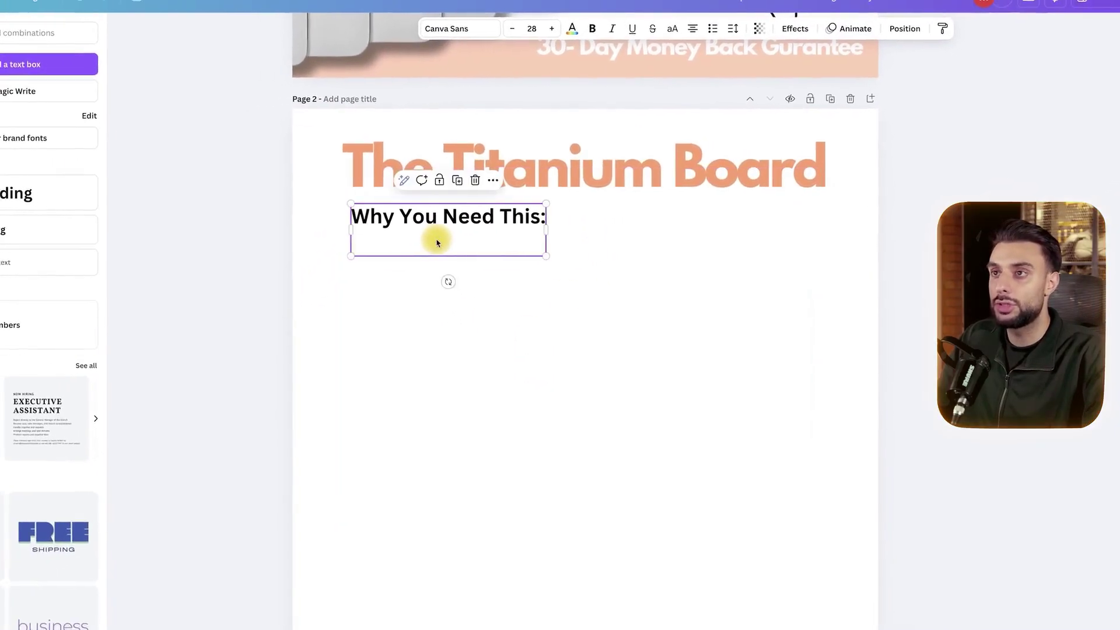
click(697, 309)
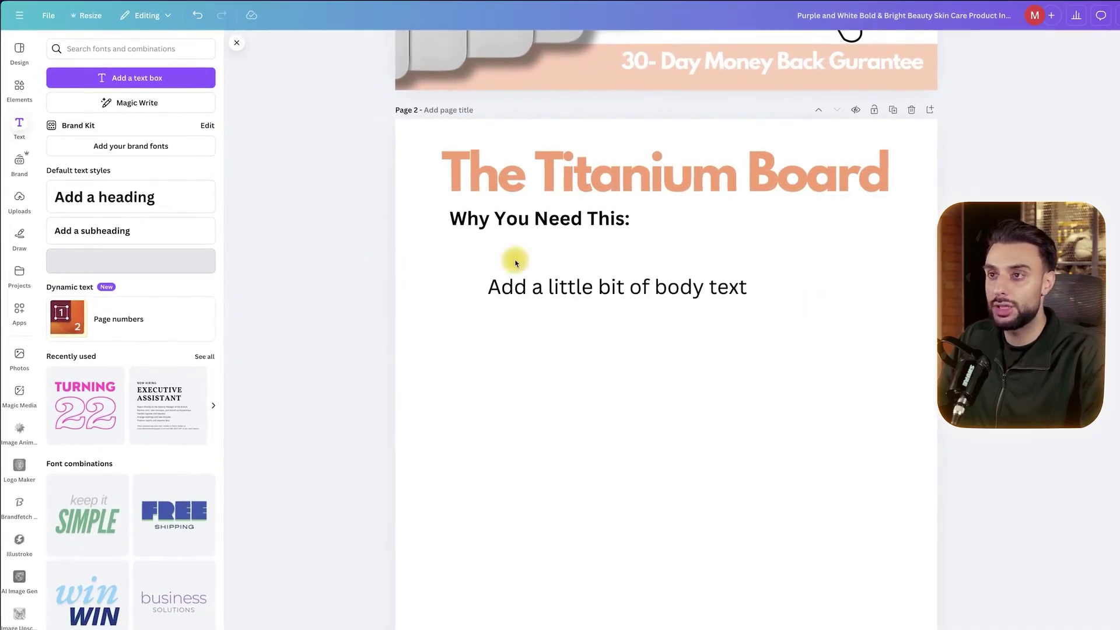
Step: Add body text reading "✅ Long Term Durability" and place it below the "Why You Need This:" subheading
drag(461, 260, 487, 263)
click(597, 309)
drag(561, 287, 534, 278)
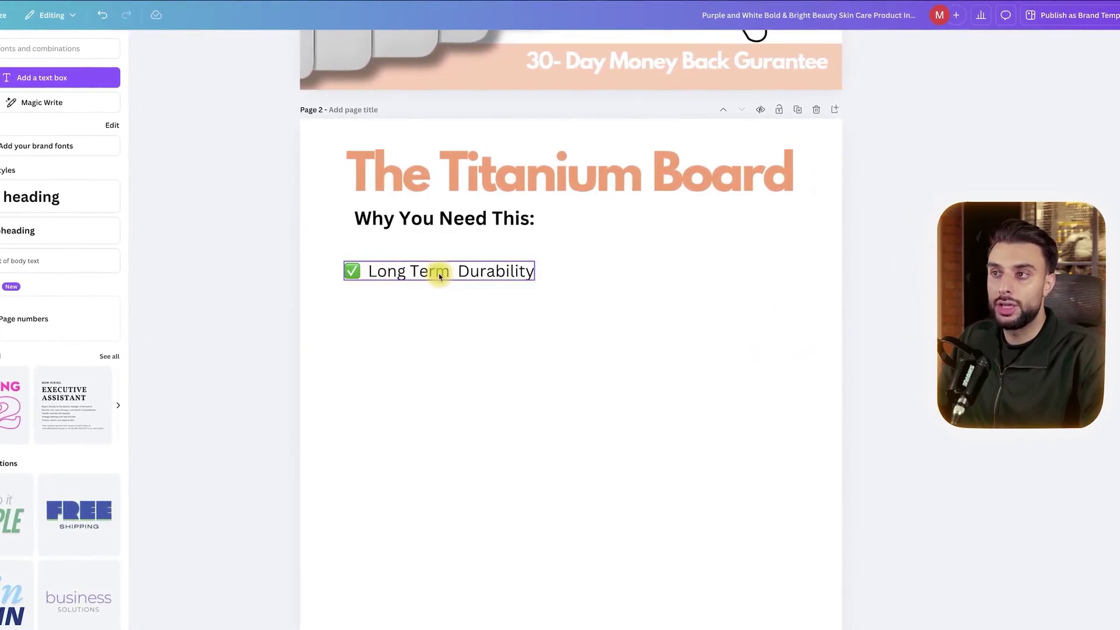
Step: Examine the green check-mark emoji at the start of the "Long Term Durability" line
click(343, 282)
click(345, 281)
click(347, 277)
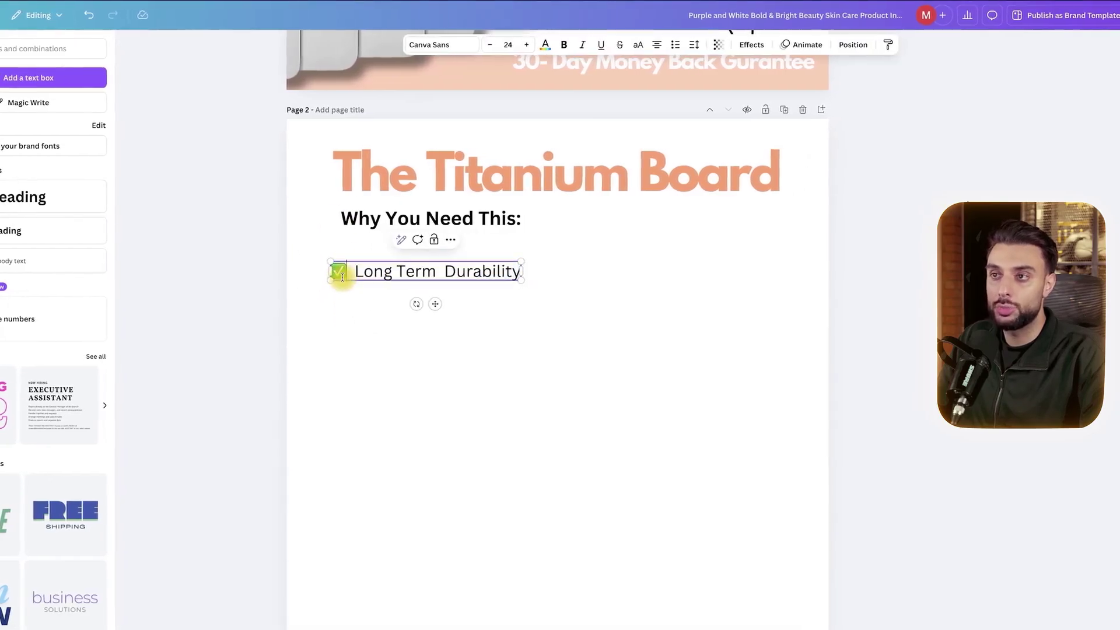
click(320, 310)
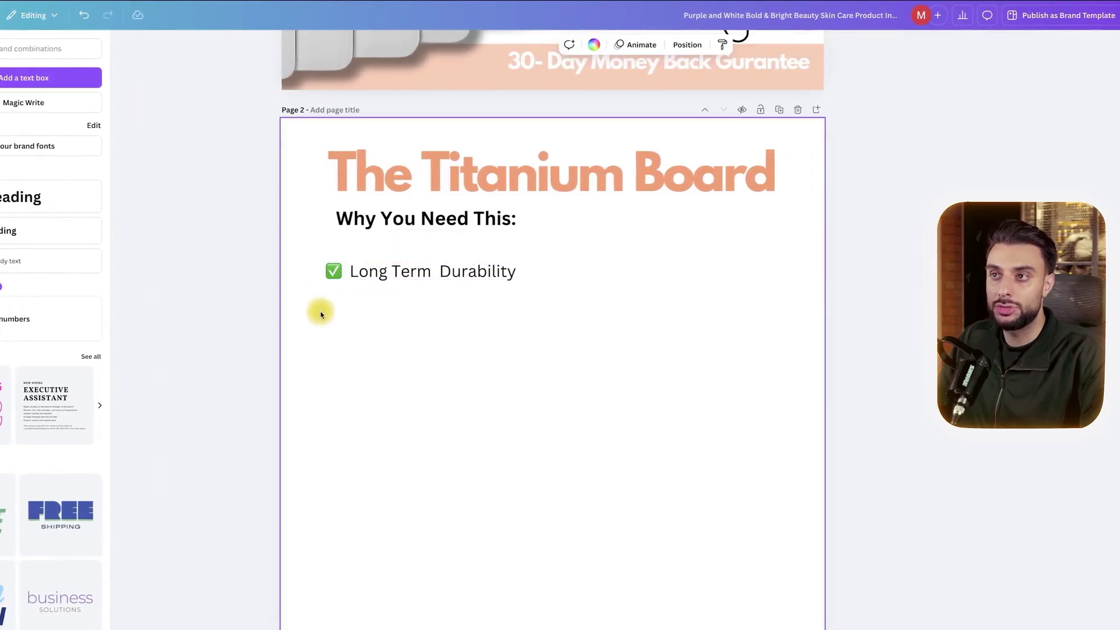
click(336, 273)
click(345, 271)
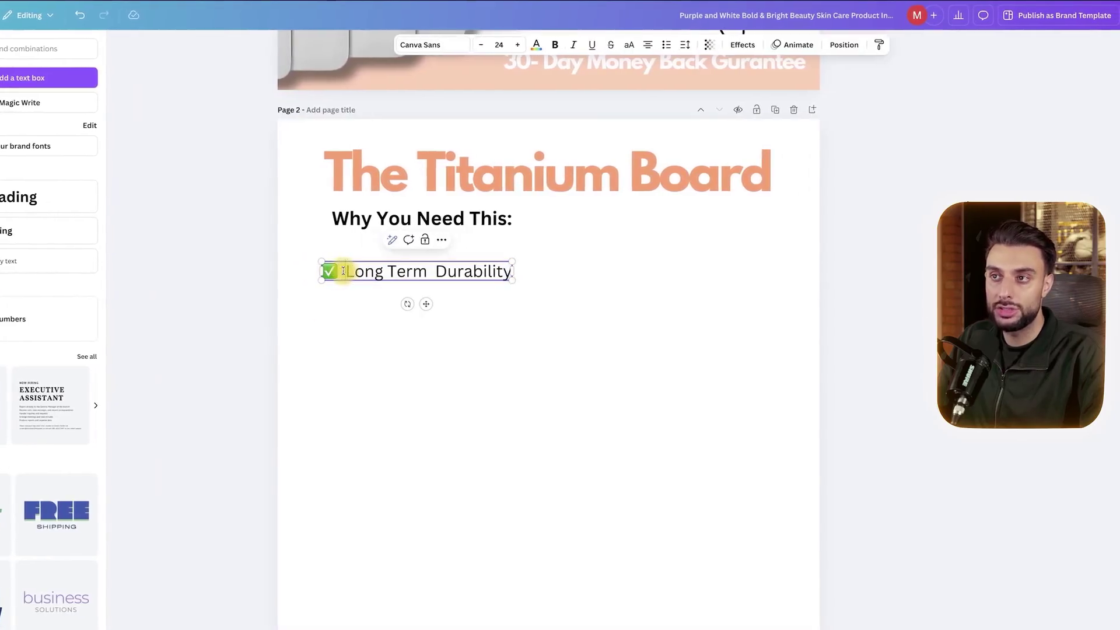
click(325, 292)
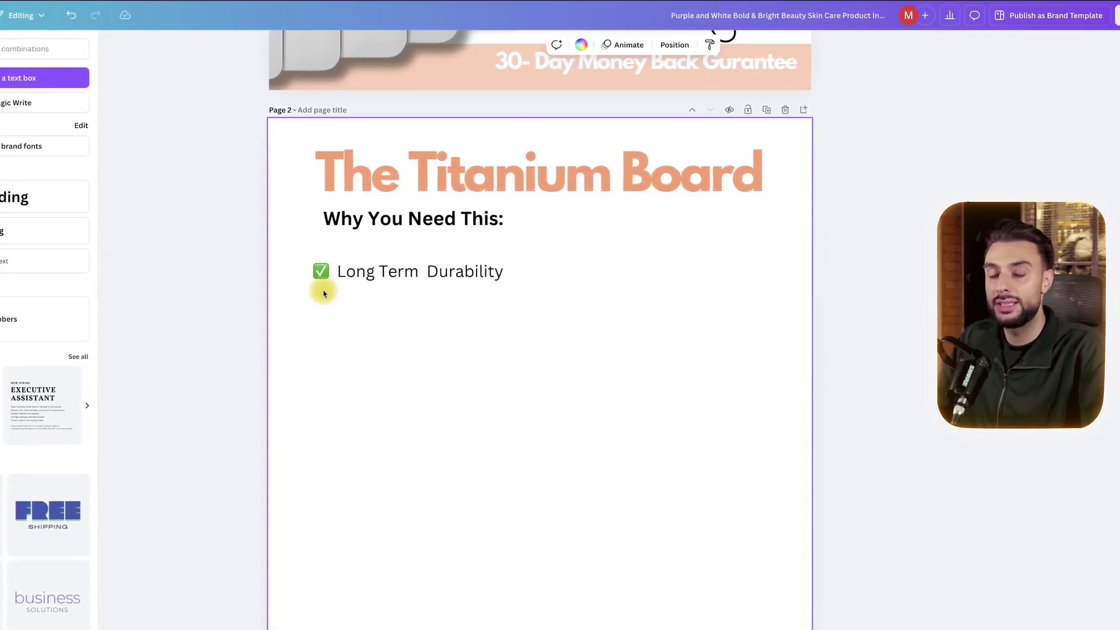
click(324, 271)
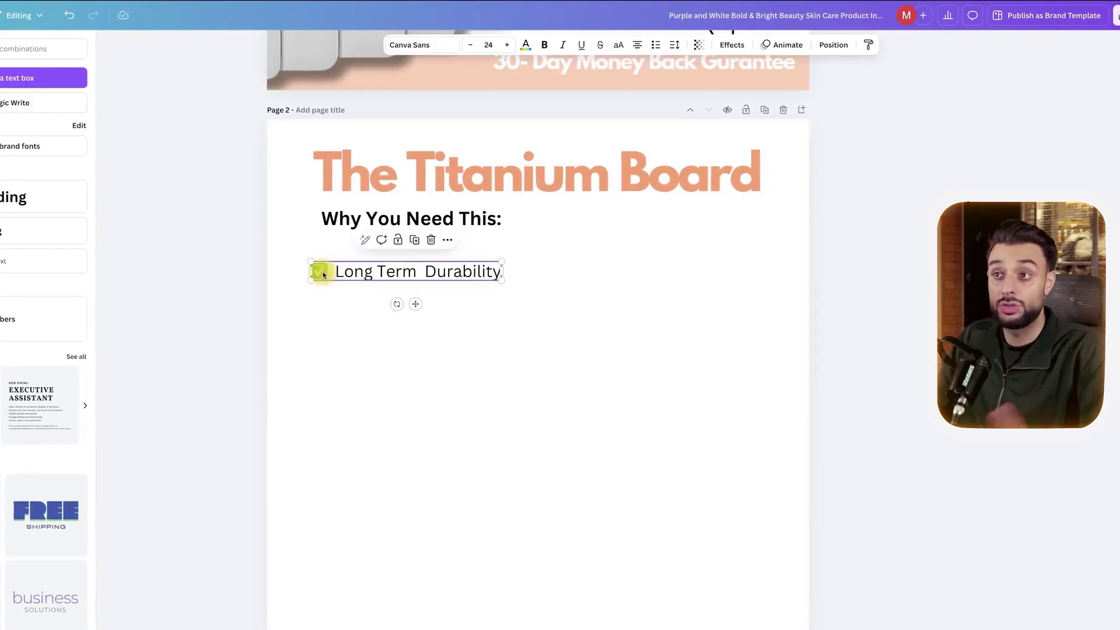
click(324, 313)
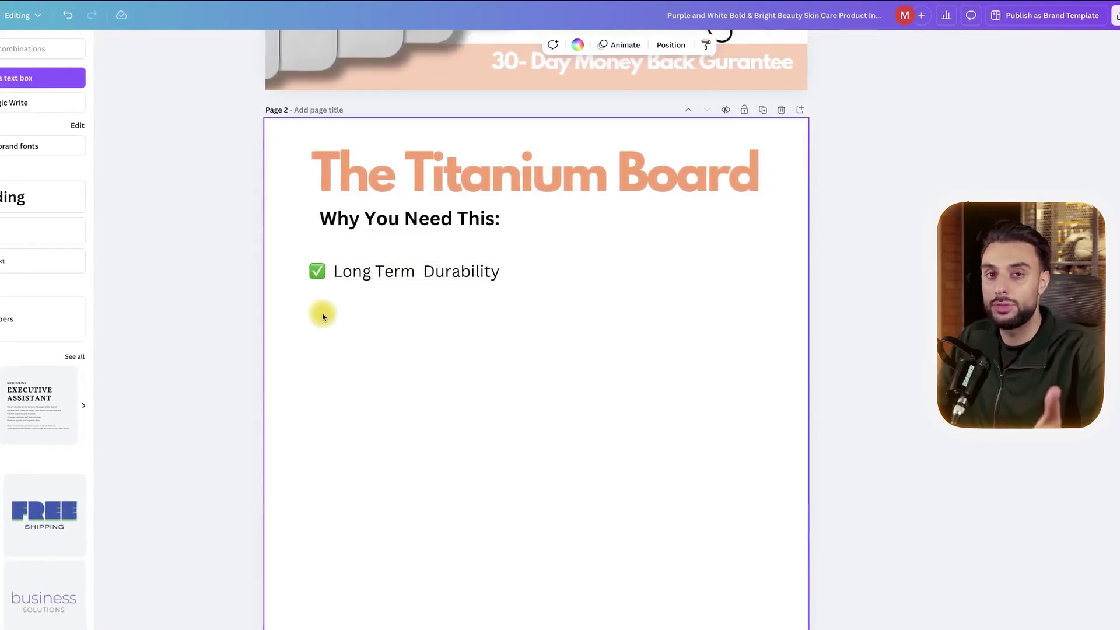
Step: Duplicate the "Long Term Durability" line and place the copy level with it as a second column
click(331, 278)
click(322, 340)
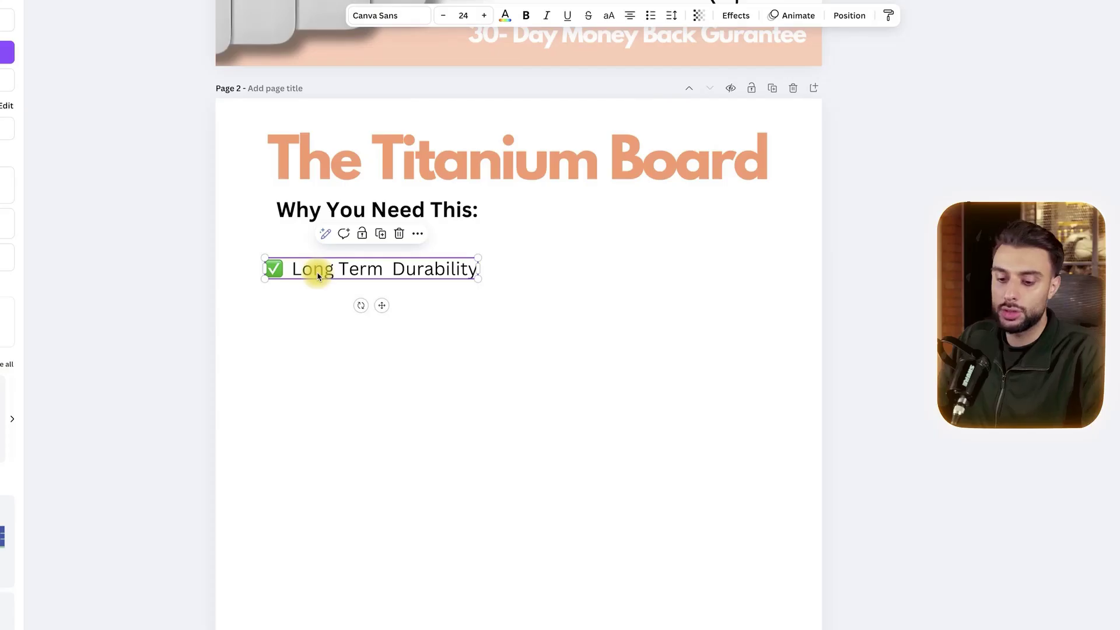
key(ctrl+d)
drag(367, 273, 602, 274)
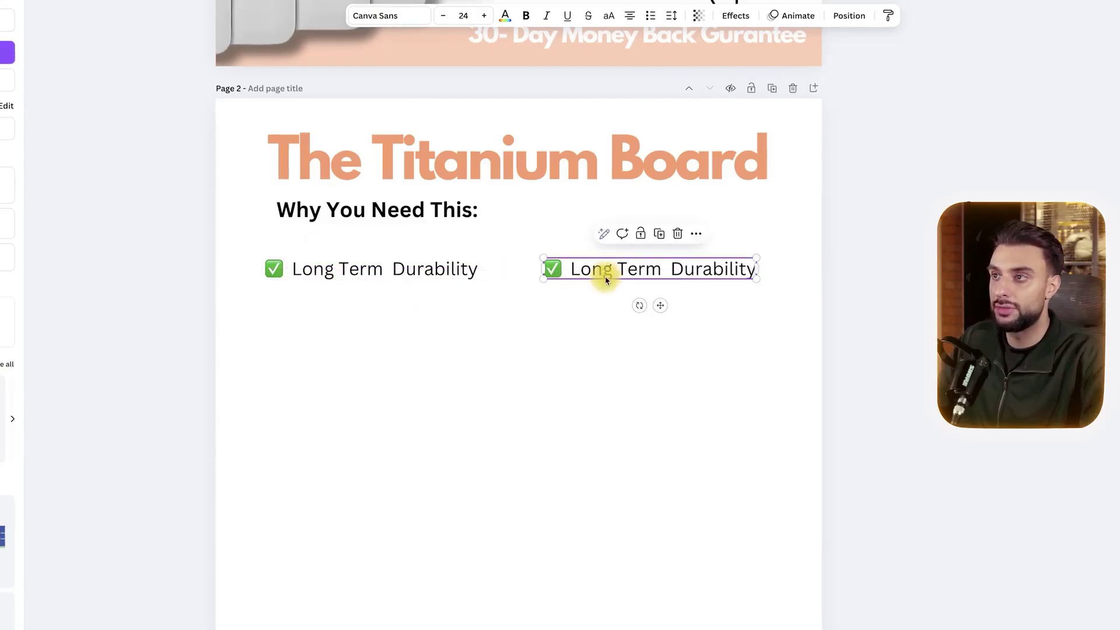
click(601, 313)
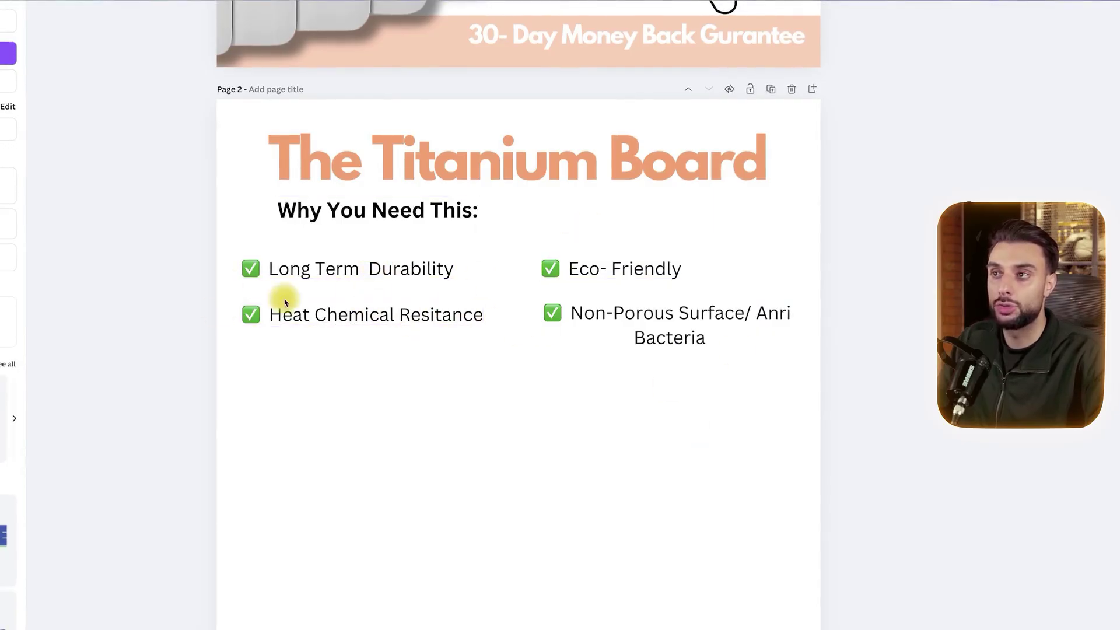
Step: Add two default subheadings to page 2 below the check-marked benefits
click(328, 263)
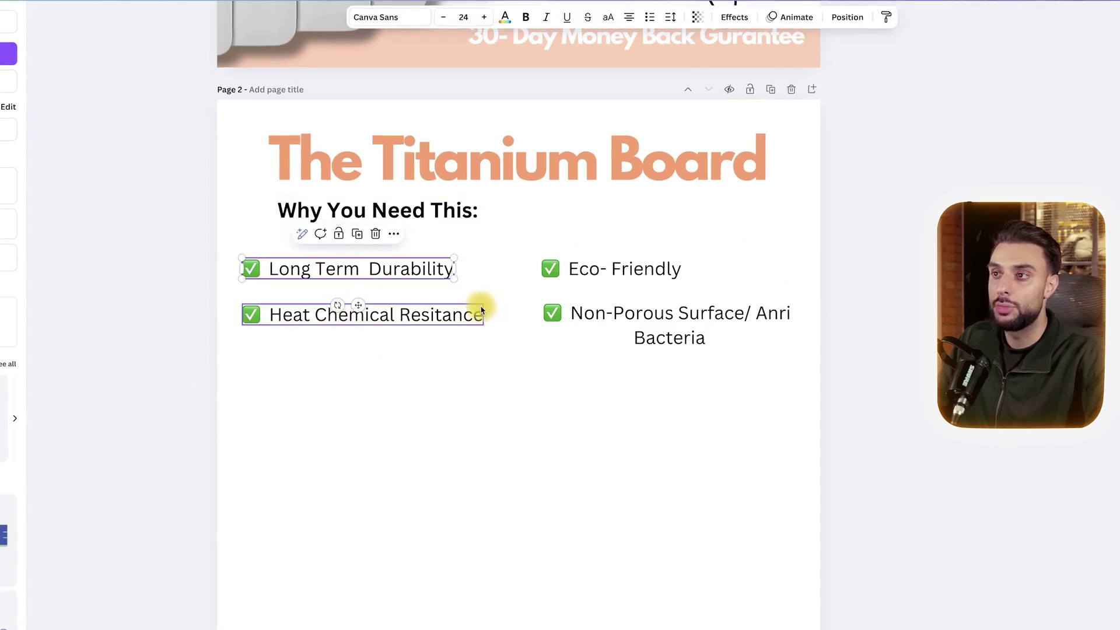
click(857, 378)
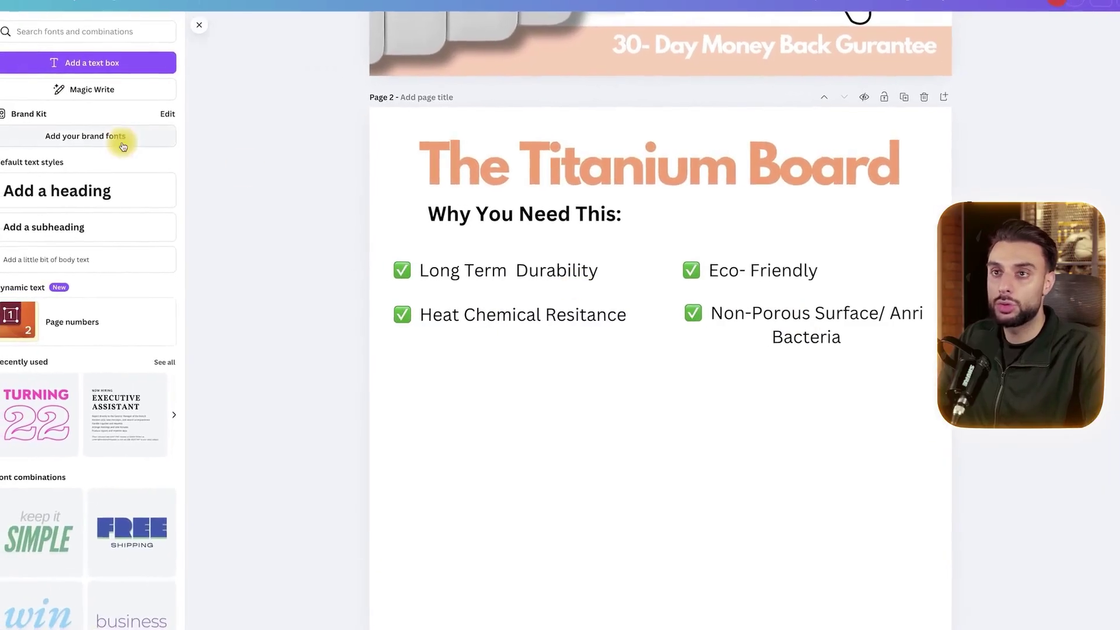
click(60, 230)
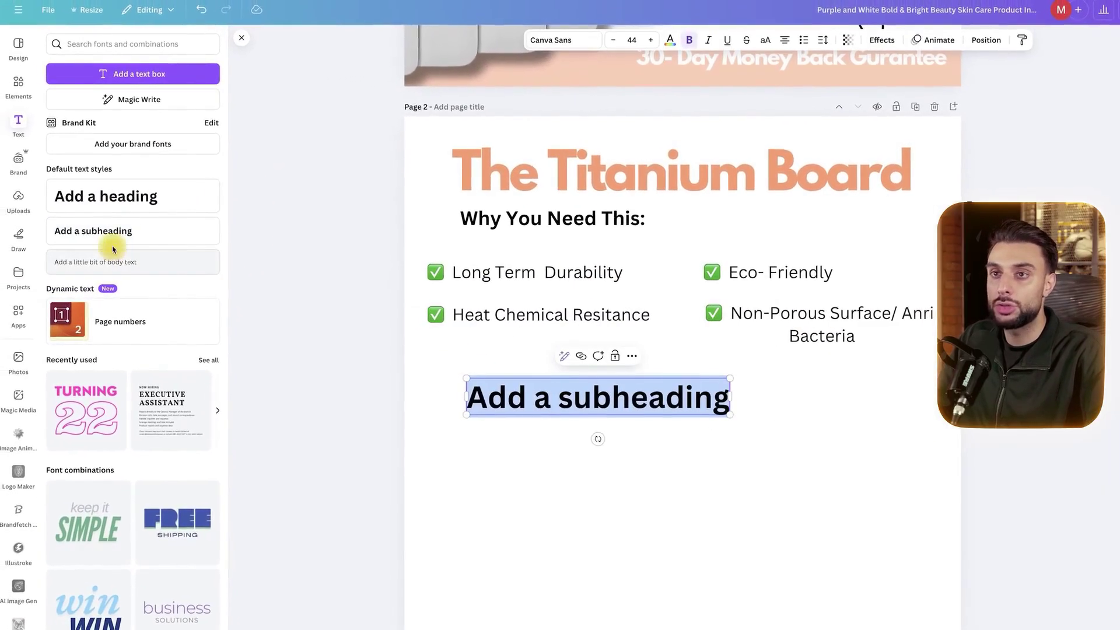
drag(113, 249, 765, 395)
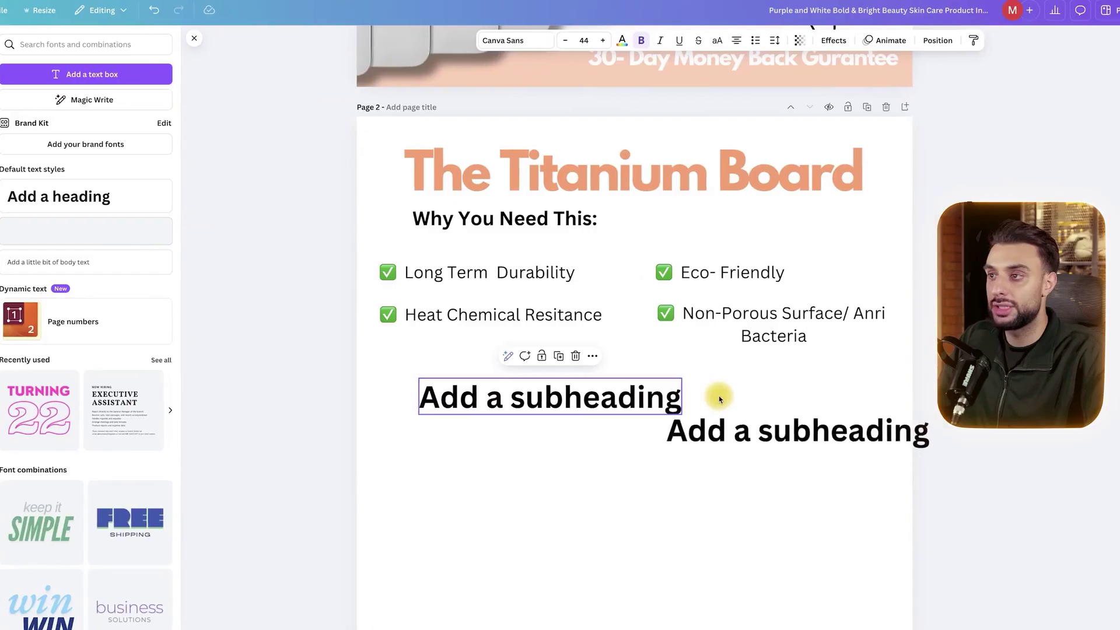